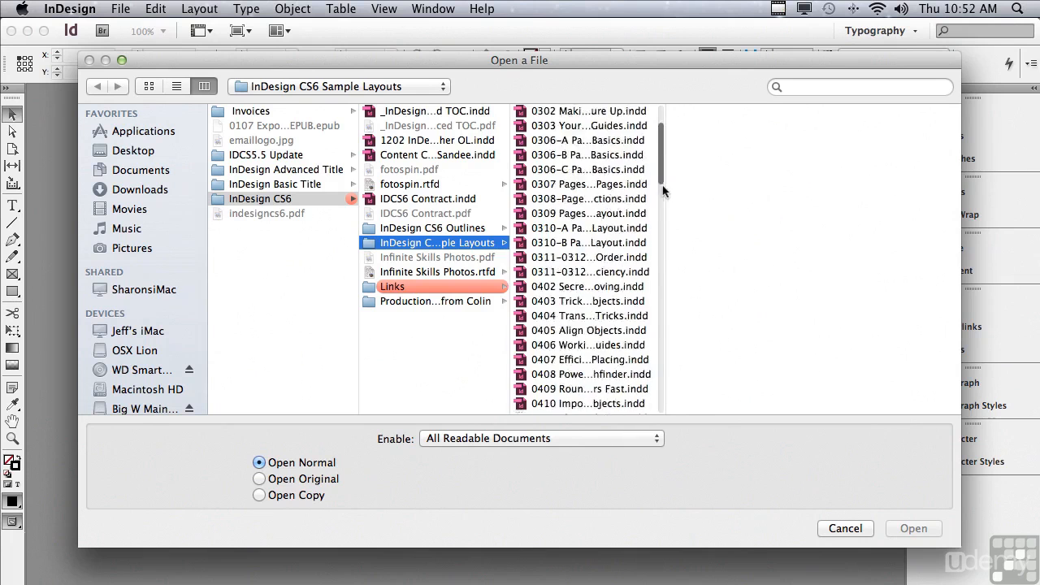
# Open the document "1307 Design a Colorful Coupon Ad.indd" from the InDesign CS6 Sample Layouts folder
pyautogui.scroll(1, 593, 217)
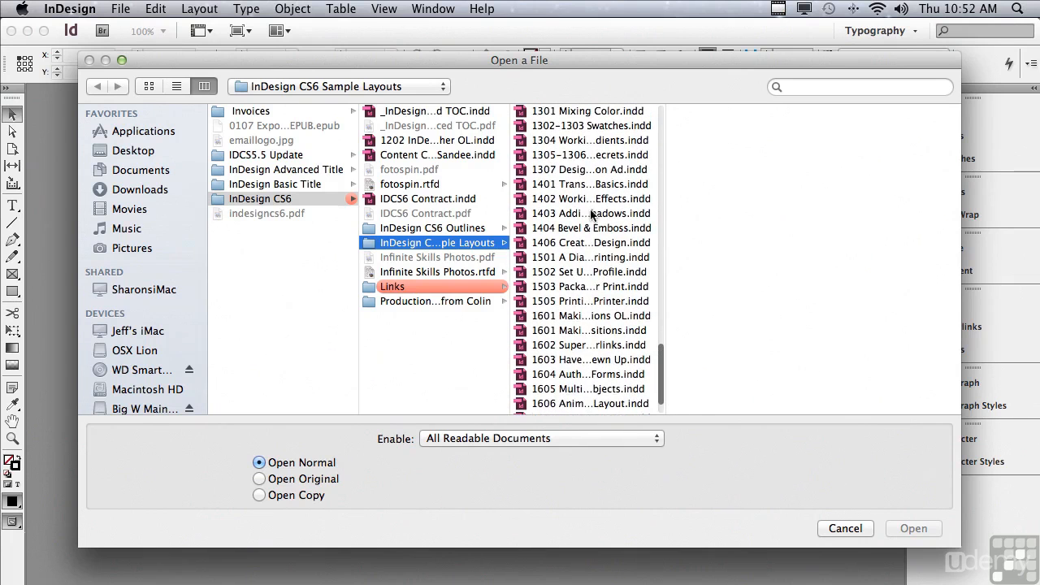
pyautogui.click(570, 170)
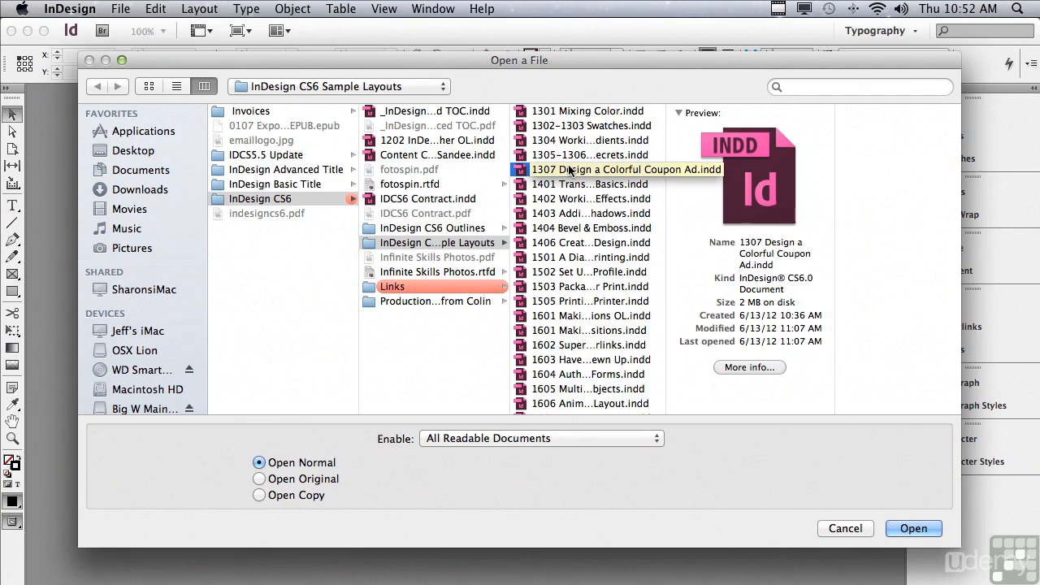
pyautogui.click(902, 528)
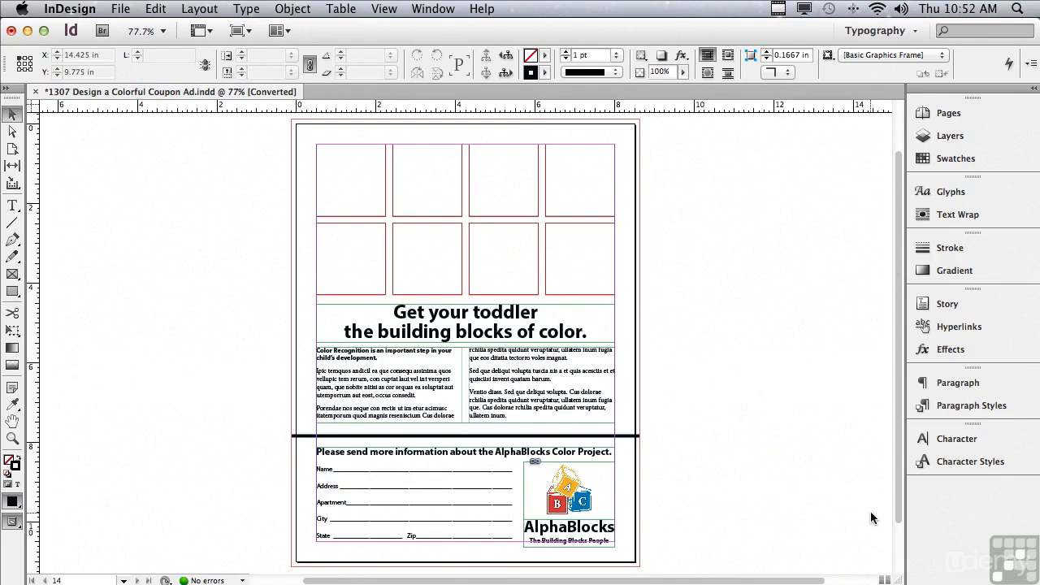
# Start a new color swatch in PANTONE+ Color Bridge Coated mode and add PANTONE 100 CP to the document's swatches
pyautogui.click(965, 158)
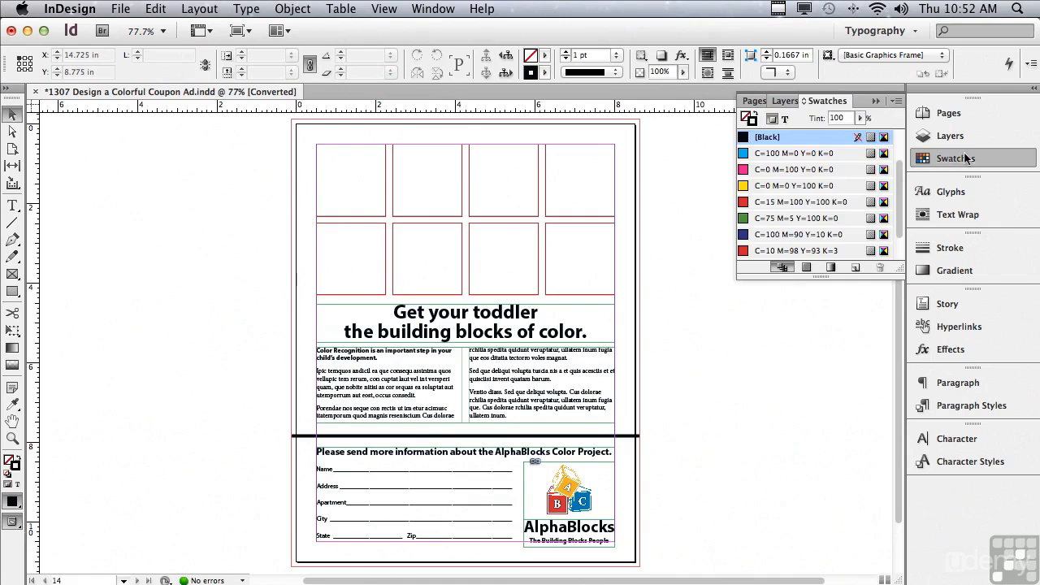
pyautogui.click(895, 103)
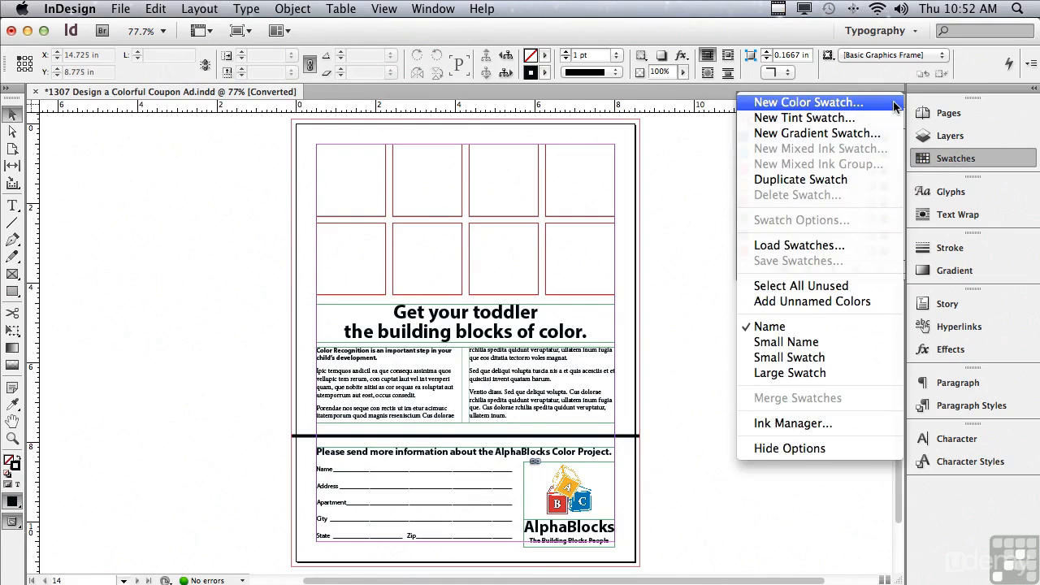
pyautogui.click(892, 103)
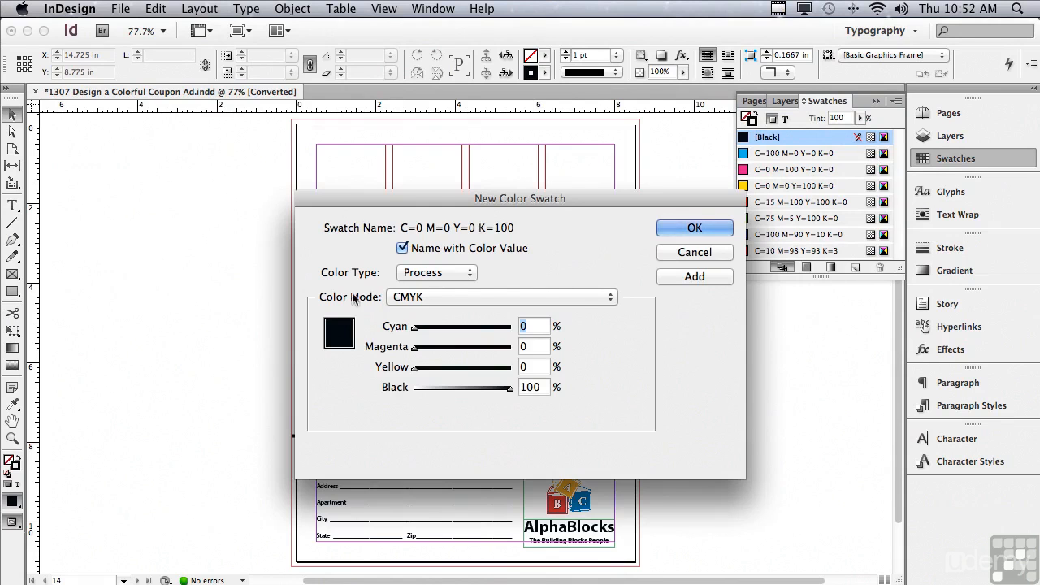
pyautogui.click(398, 299)
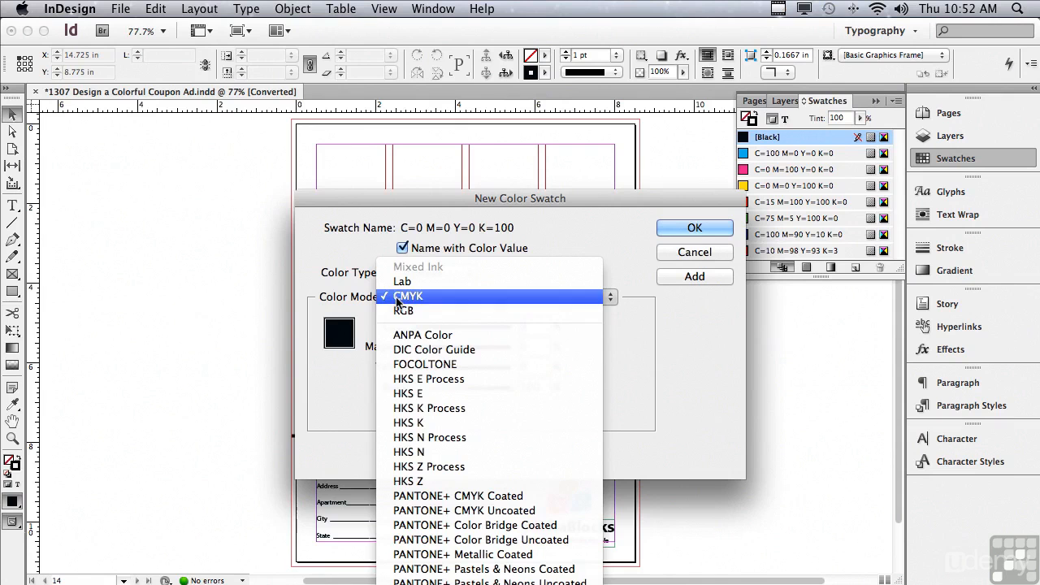
pyautogui.click(409, 525)
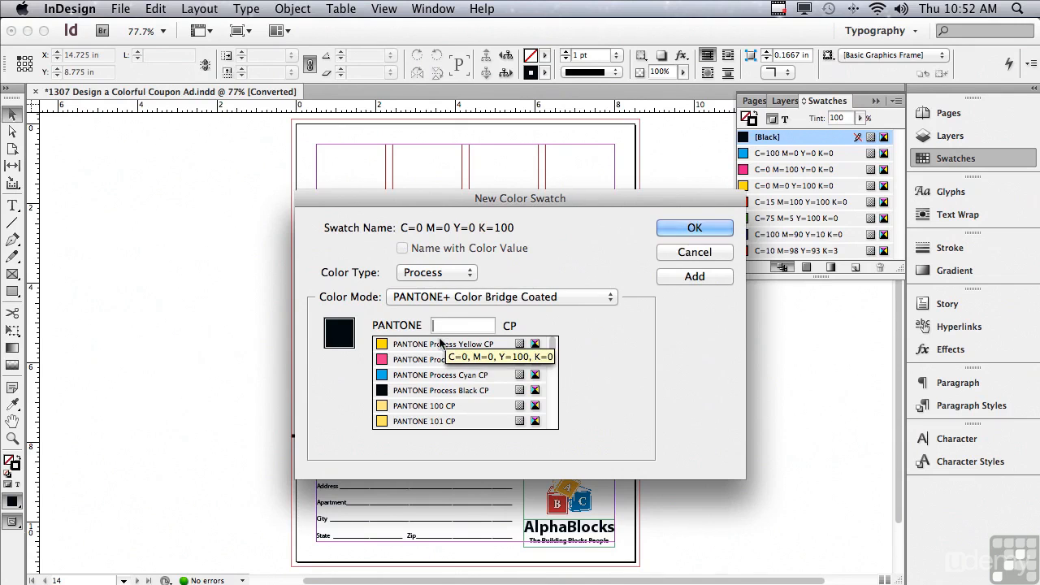
pyautogui.write('100')
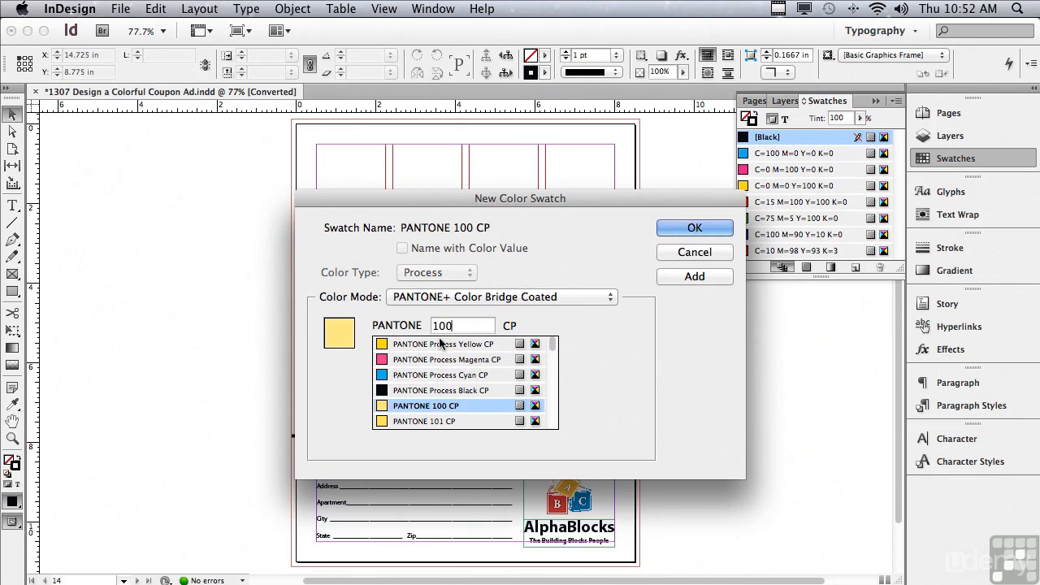
pyautogui.click(683, 278)
pyautogui.moveTo(776, 253)
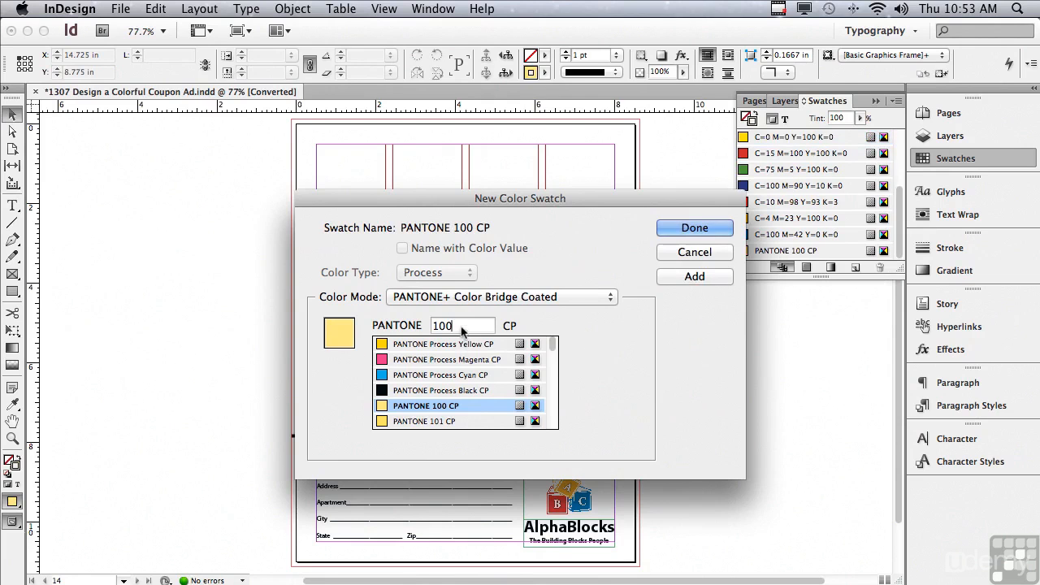
# Look up PANTONE 021 in the same color book and add PANTONE Orange 021 CP as a swatch
pyautogui.moveTo(442, 325); pyautogui.dragTo(409, 325)
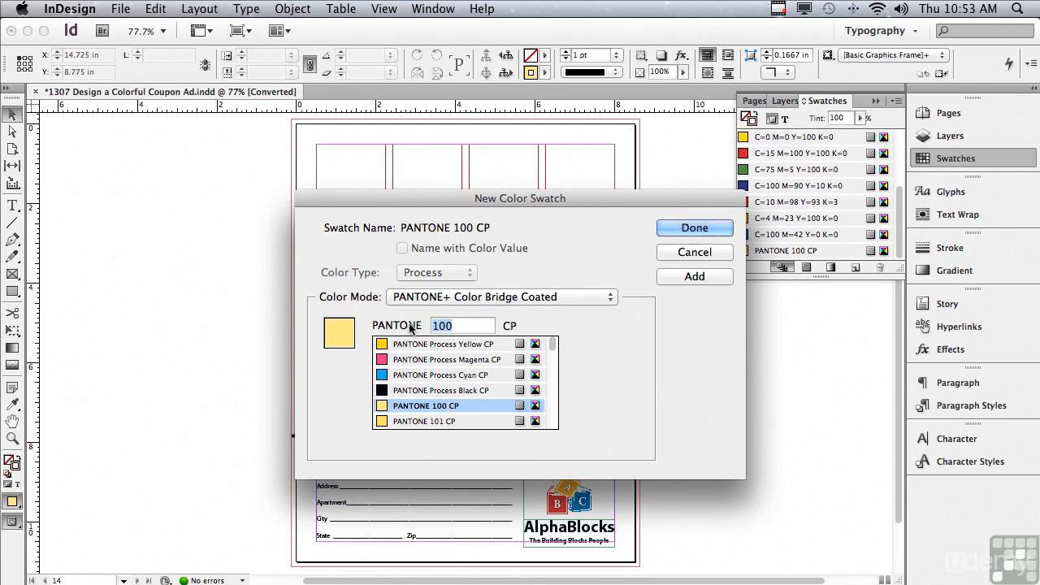
pyautogui.write('021')
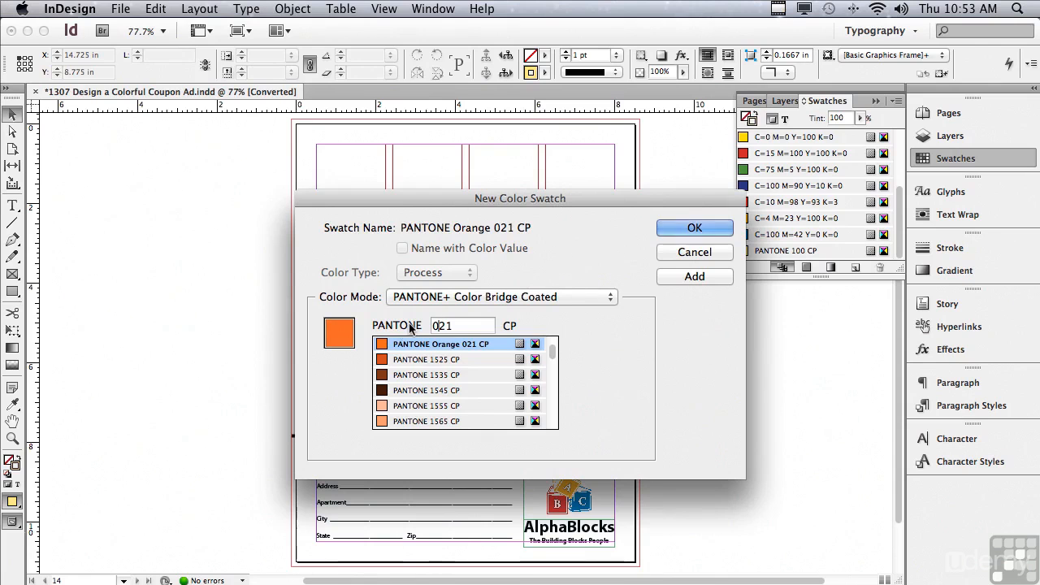
pyautogui.moveTo(399, 351)
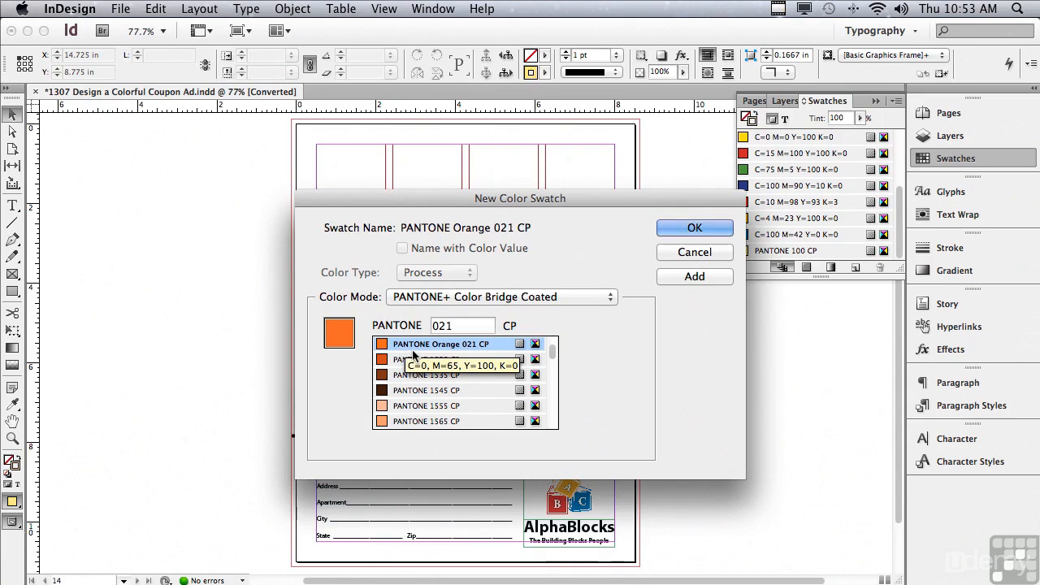
pyautogui.click(673, 278)
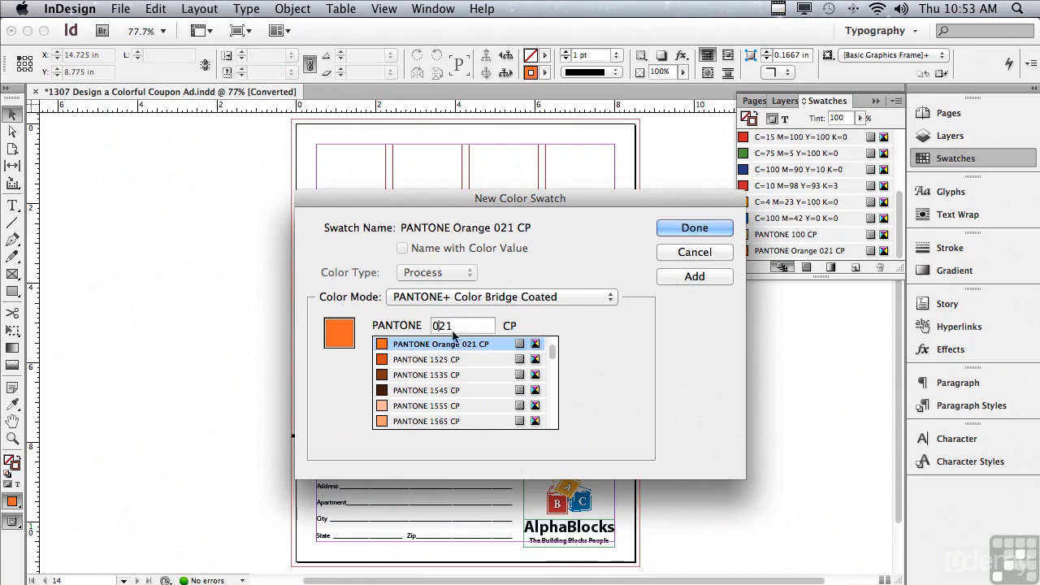
# Find PANTONE Purple CP in the Color Bridge Coated book and add it as a swatch
pyautogui.moveTo(462, 324); pyautogui.dragTo(402, 325)
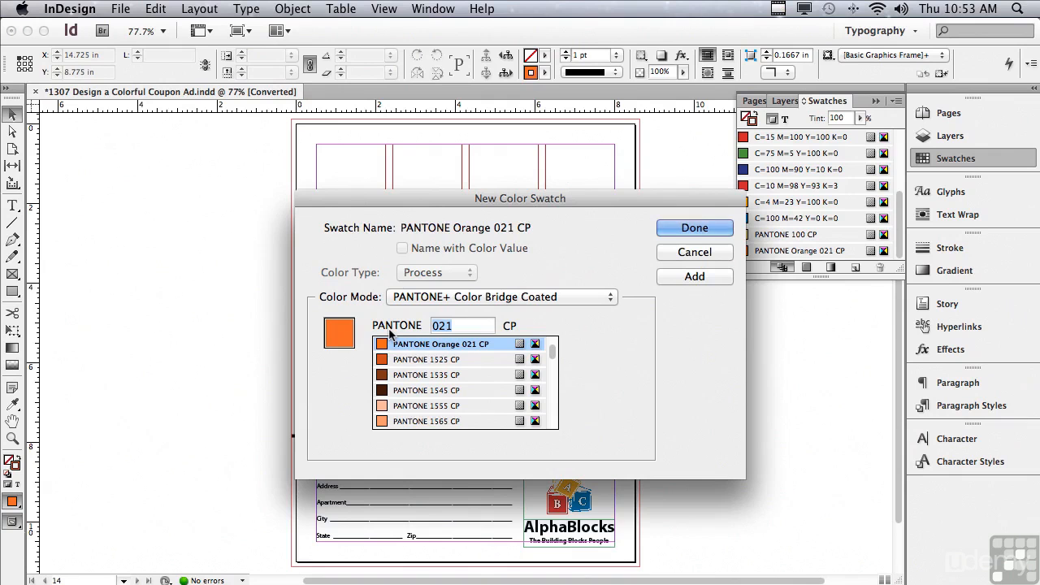
pyautogui.write('Process Ye')
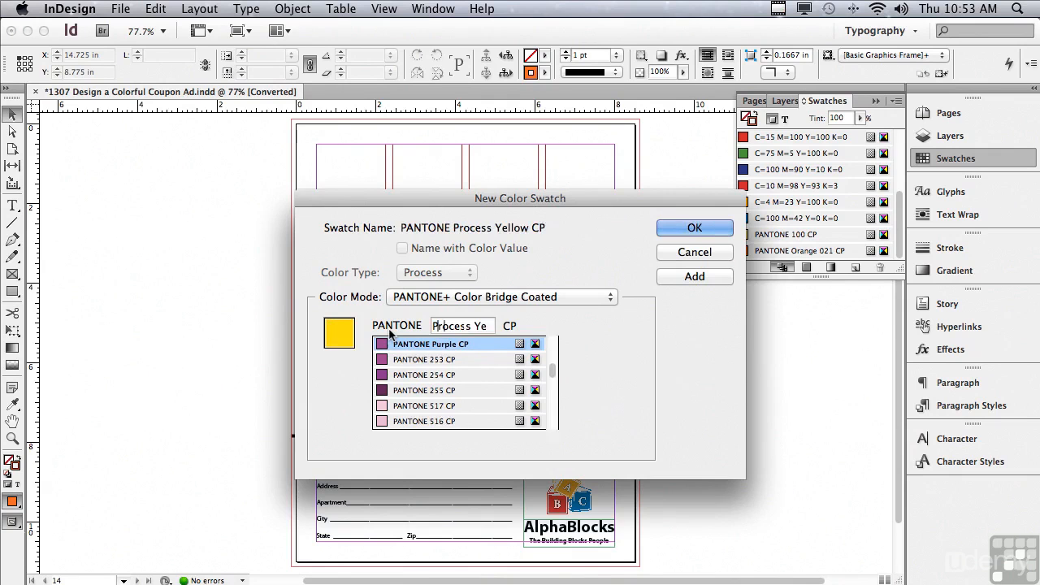
pyautogui.click(396, 344)
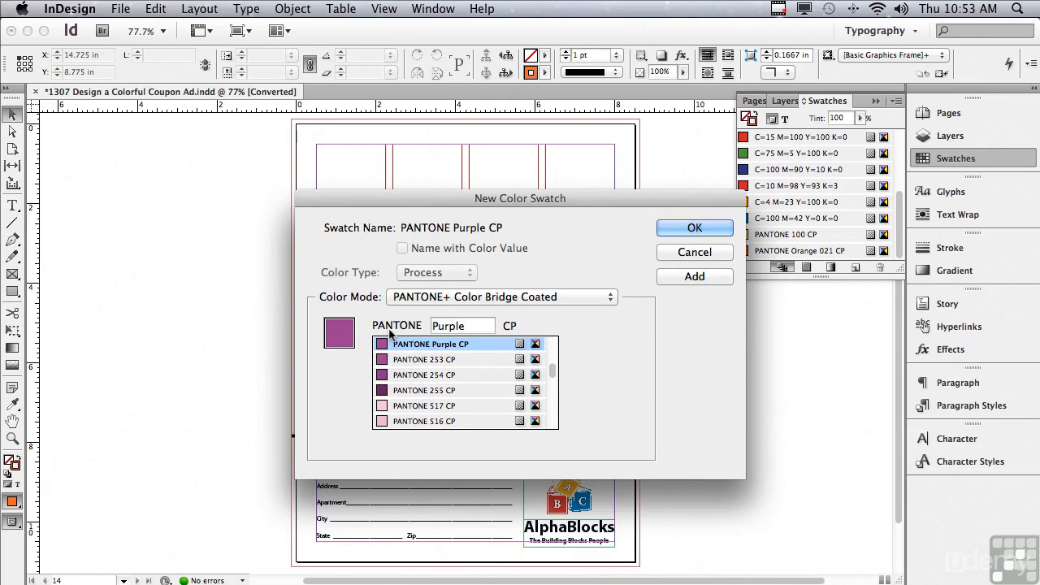
pyautogui.click(687, 276)
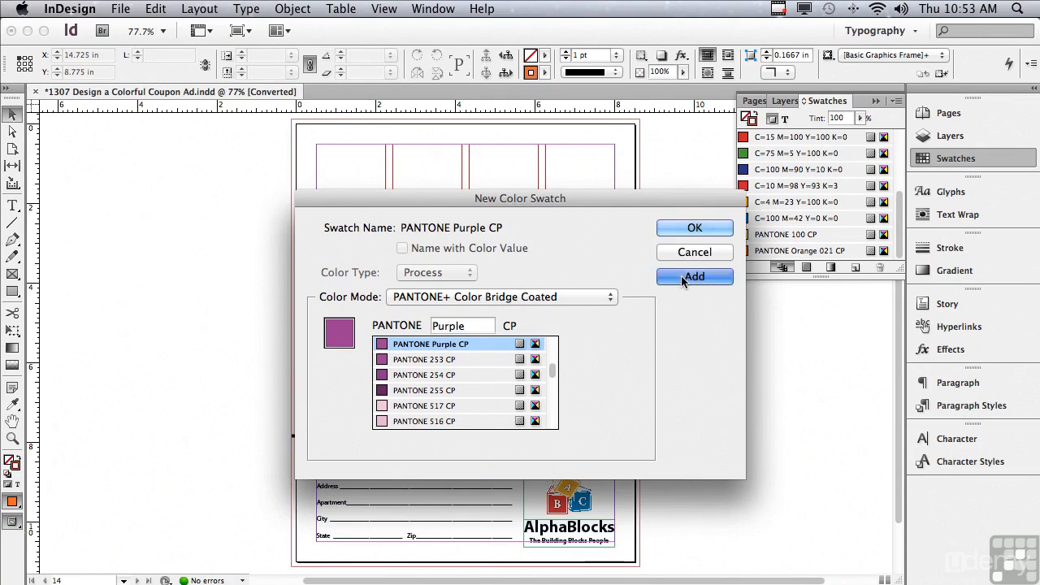
# Look up PANTONE number 327 in the color book and add PANTONE 327 CP as a swatch
pyautogui.moveTo(478, 326); pyautogui.dragTo(394, 317)
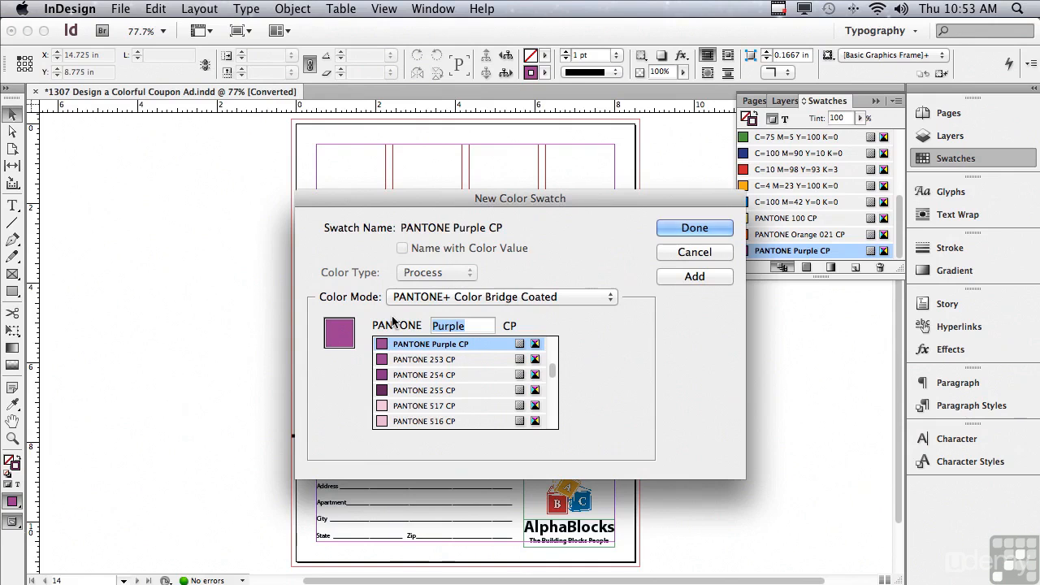
pyautogui.write('320')
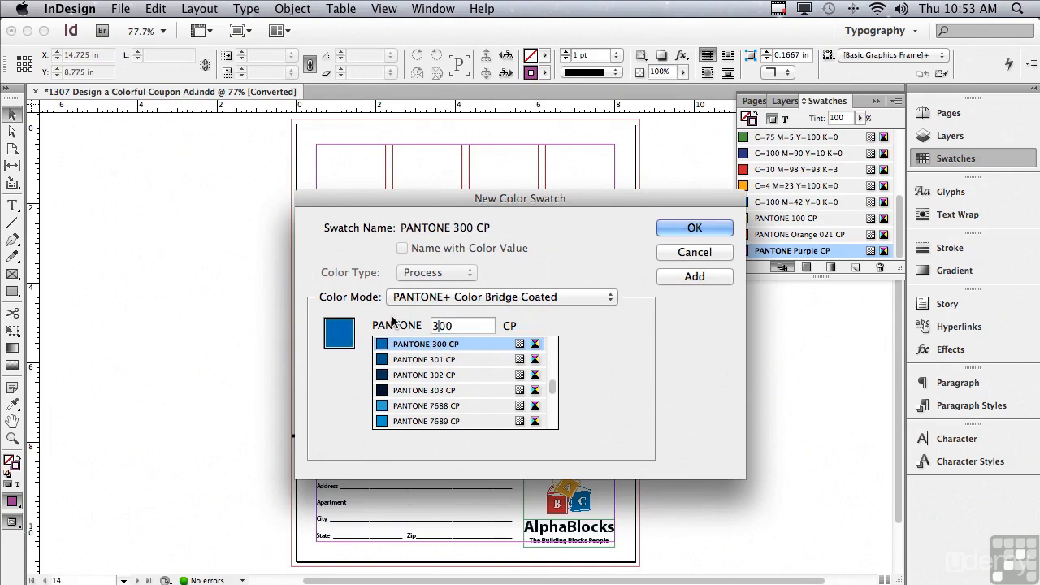
pyautogui.press('BackSpace')
pyautogui.write('7')
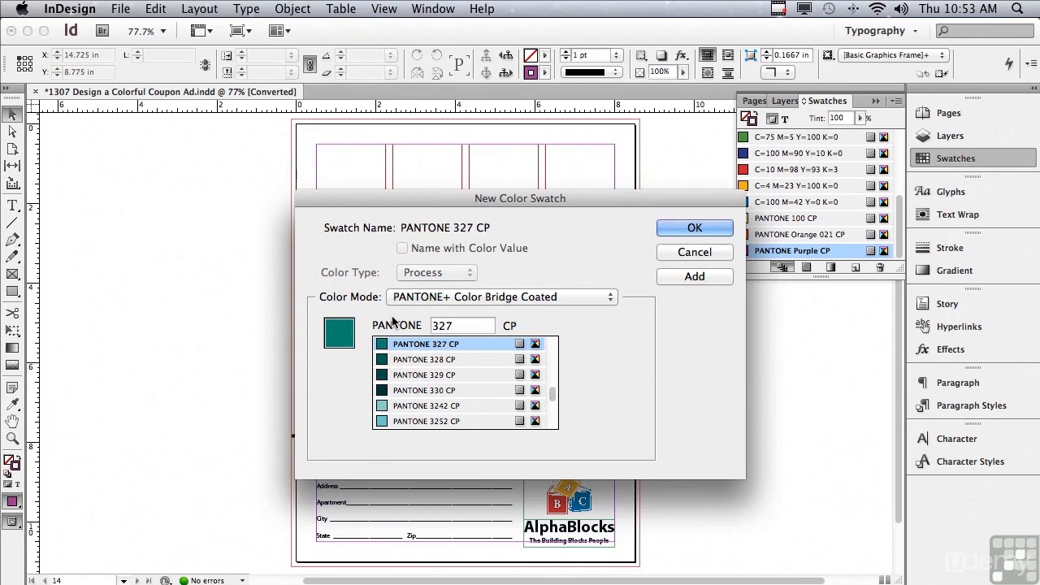
pyautogui.click(662, 278)
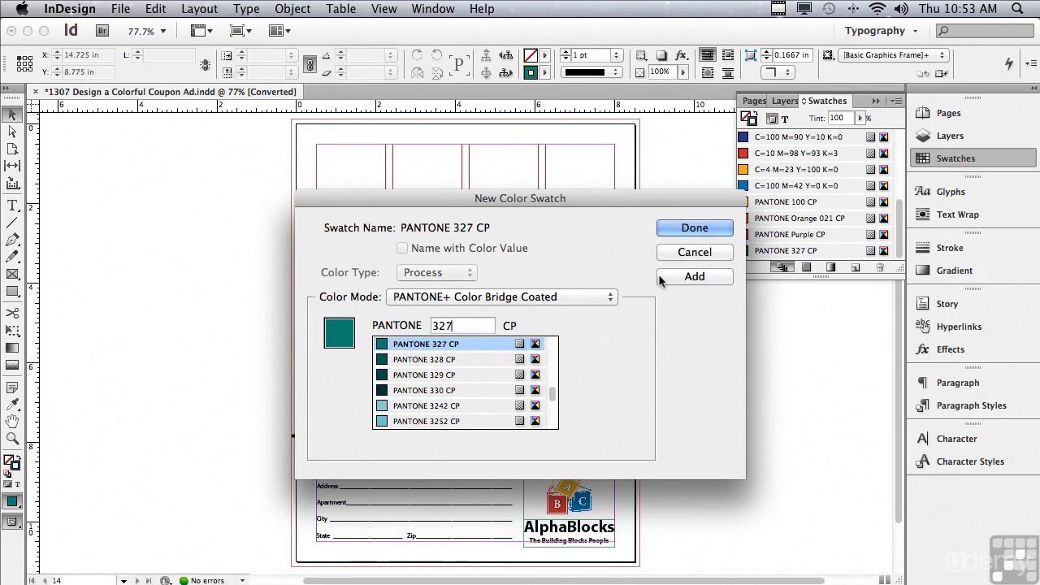
# Add PANTONE Green CP as the last Color Bridge Coated swatch and finish creating the PANTONE swatches
pyautogui.moveTo(470, 326); pyautogui.dragTo(407, 325)
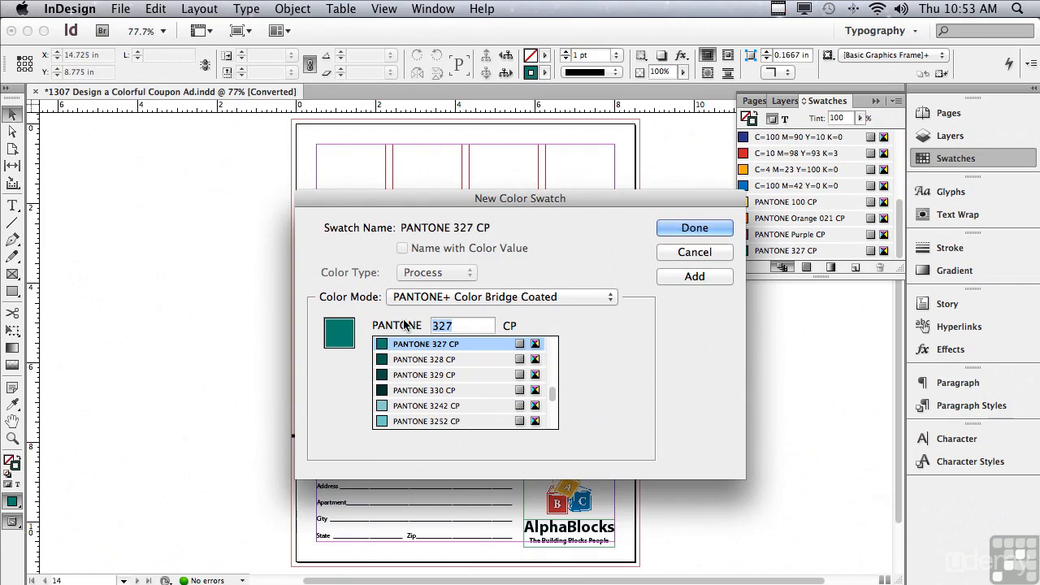
pyautogui.write('Green')
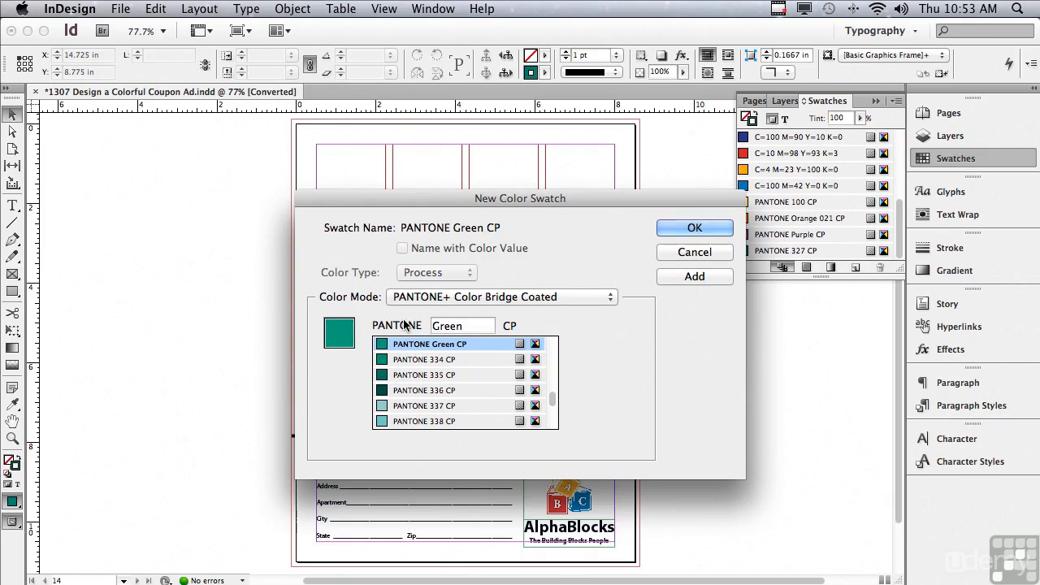
pyautogui.click(404, 350)
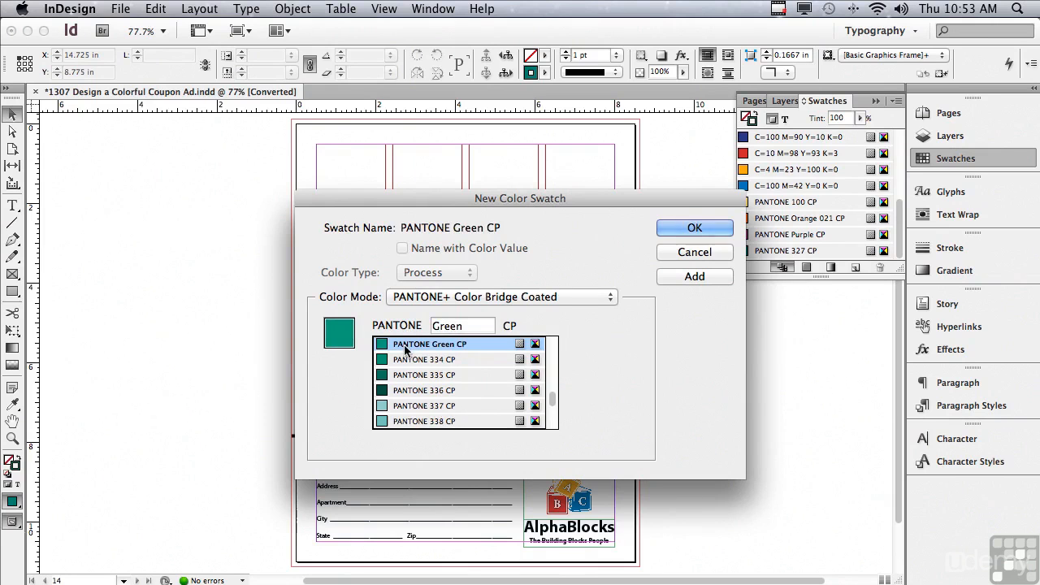
pyautogui.click(683, 227)
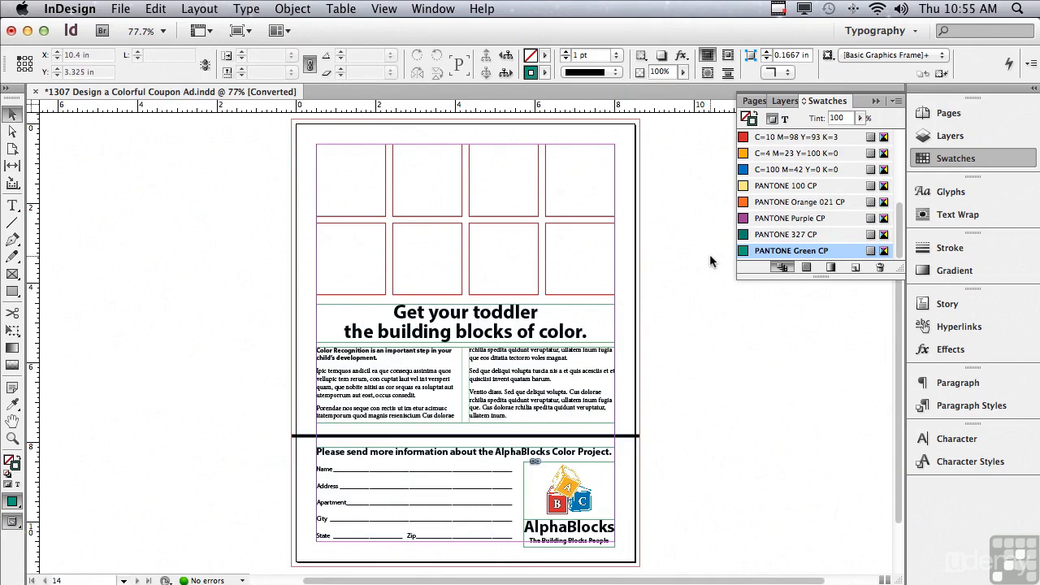
# Add a new process CMYK swatch with 10% cyan, 98% magenta, 93% yellow and 3% black
pyautogui.click(895, 101)
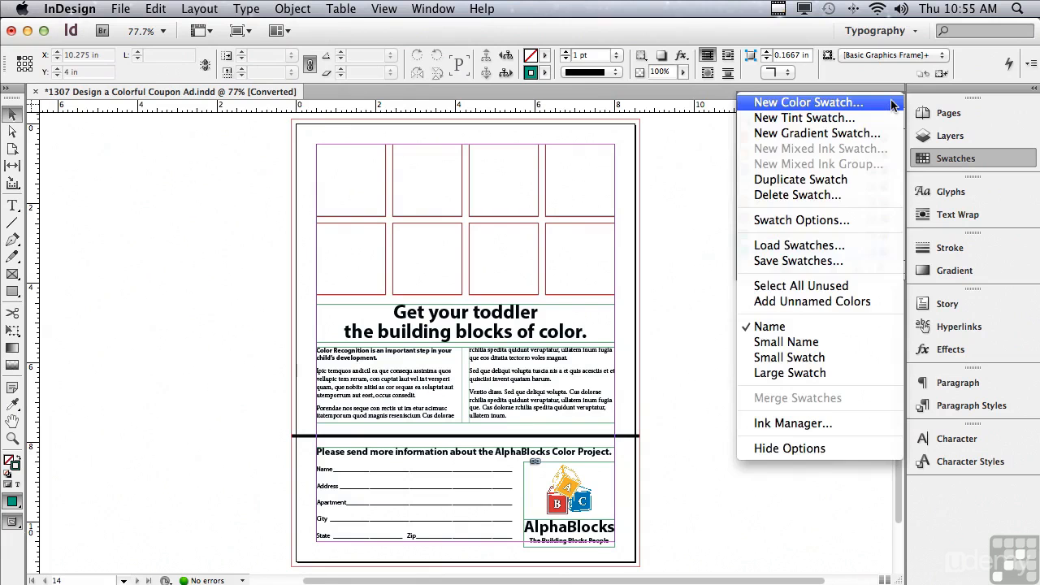
pyautogui.click(816, 103)
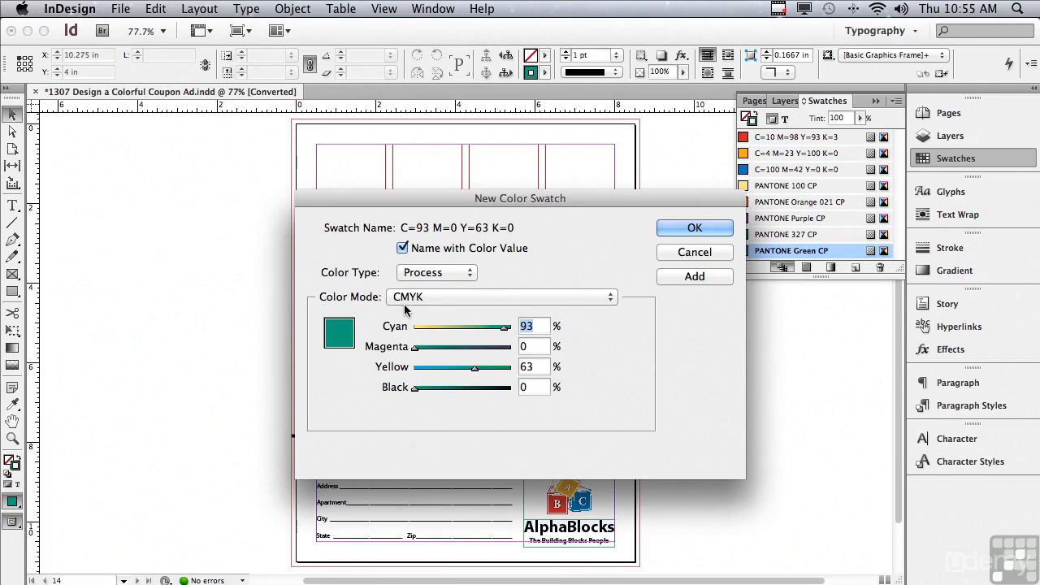
pyautogui.click(535, 325)
pyautogui.doubleClick(534, 325)
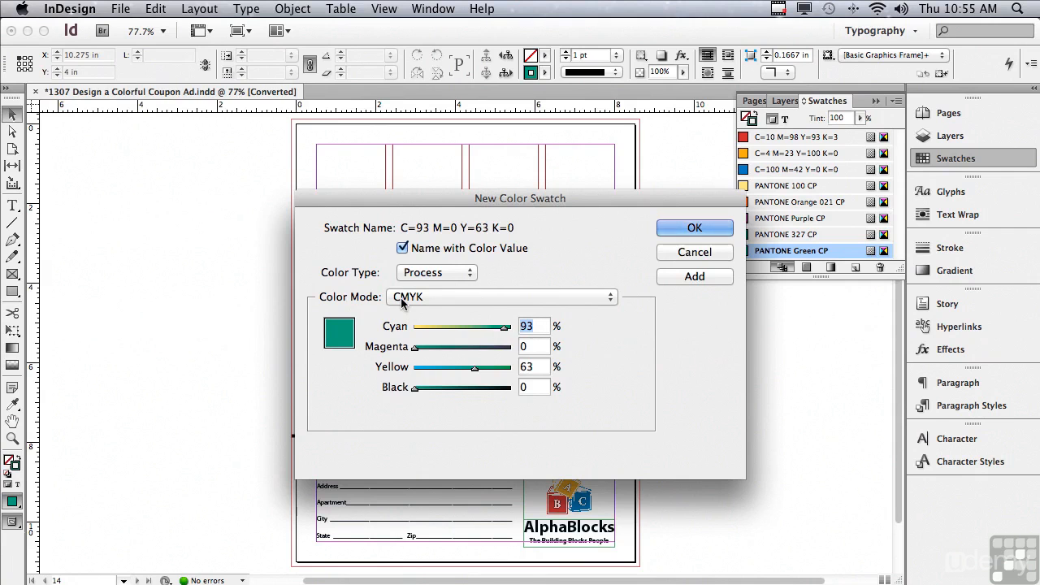
pyautogui.write('10')
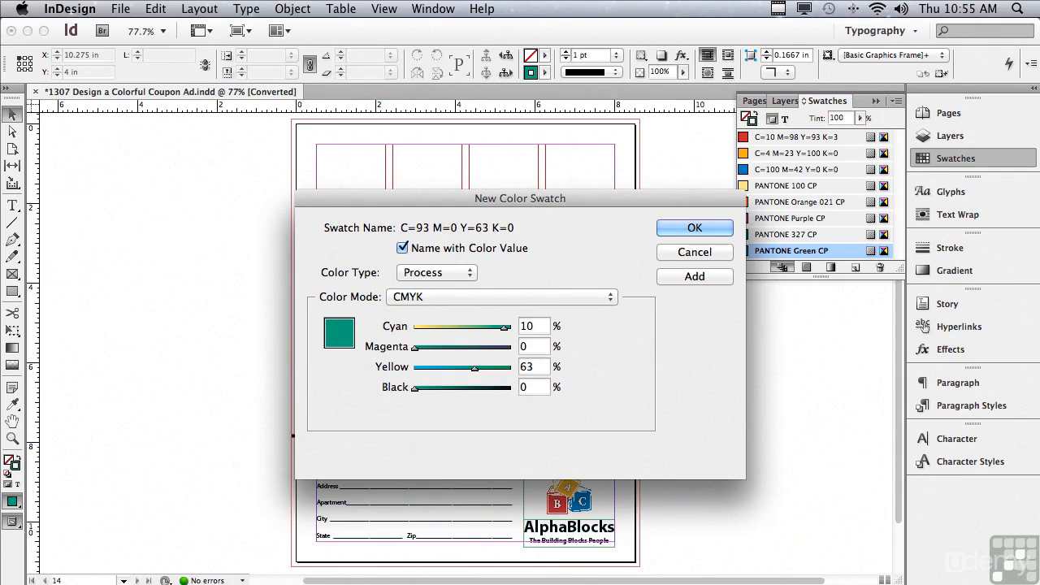
pyautogui.press('Tab')
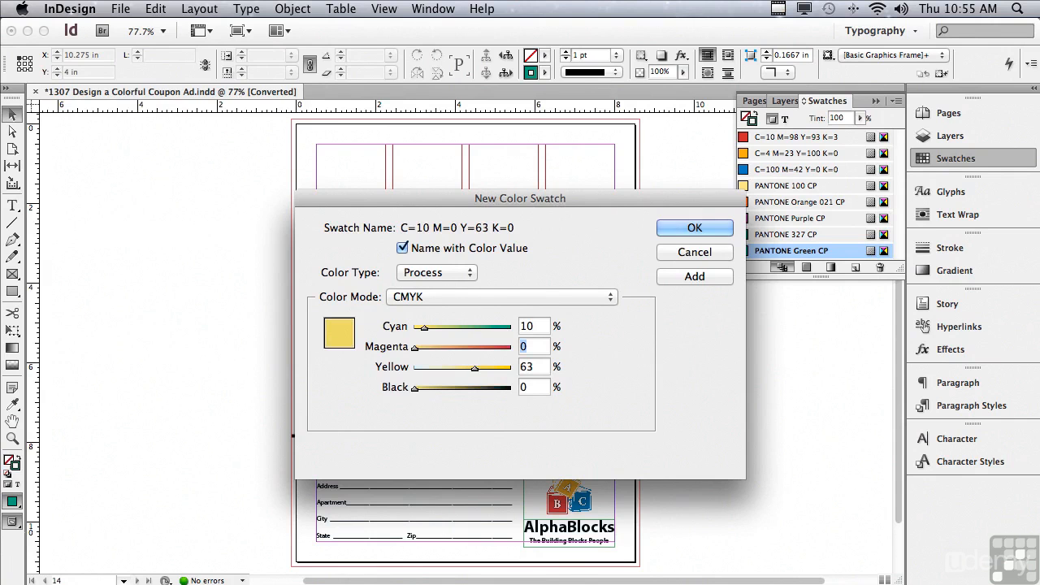
pyautogui.write('98')
pyautogui.press('Tab')
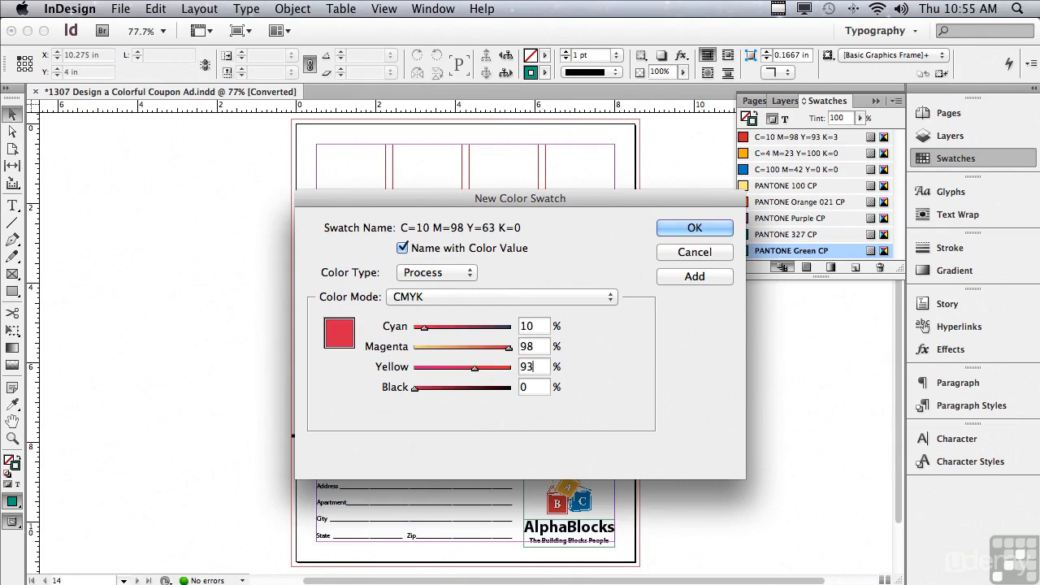
pyautogui.write('93')
pyautogui.press('Tab')
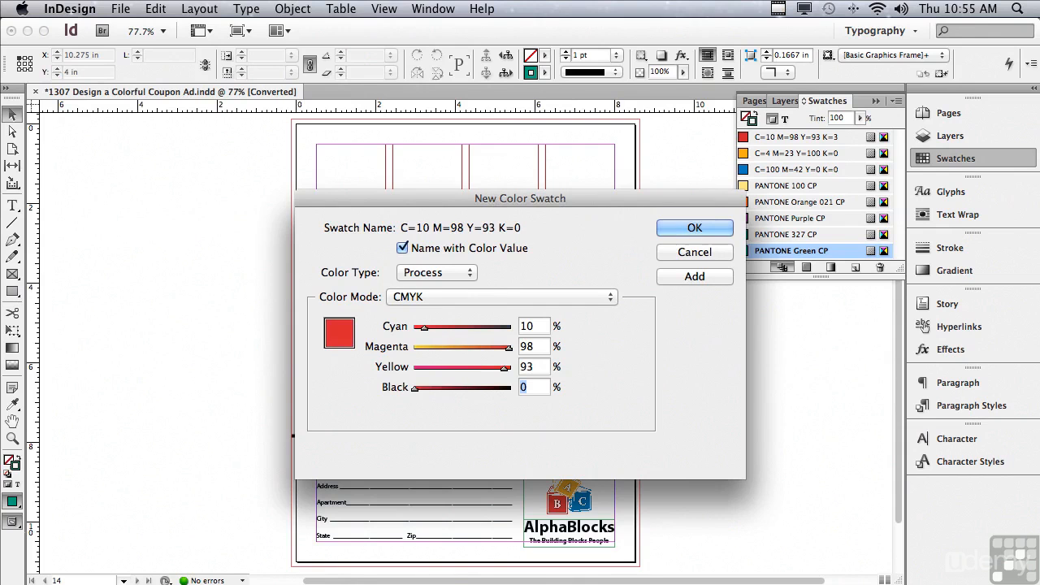
pyautogui.write('3')
pyautogui.click(661, 276)
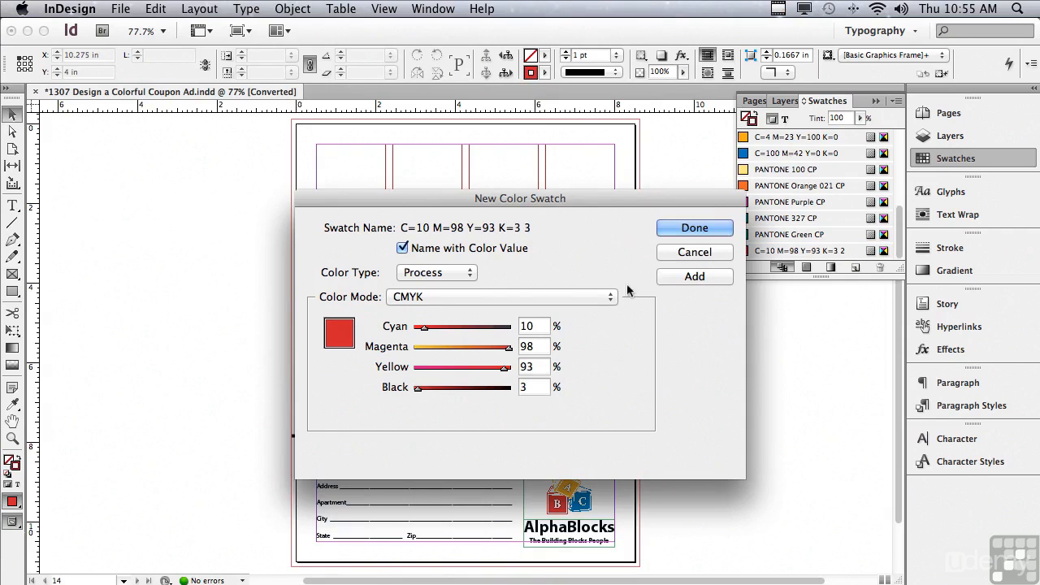
# Add a process CMYK swatch with 4% cyan, 23% magenta, 100% yellow and 0% black
pyautogui.moveTo(536, 329); pyautogui.dragTo(502, 319)
pyautogui.write('4')
pyautogui.press('Tab')
pyautogui.write('23')
pyautogui.press('Tab')
pyautogui.write('100')
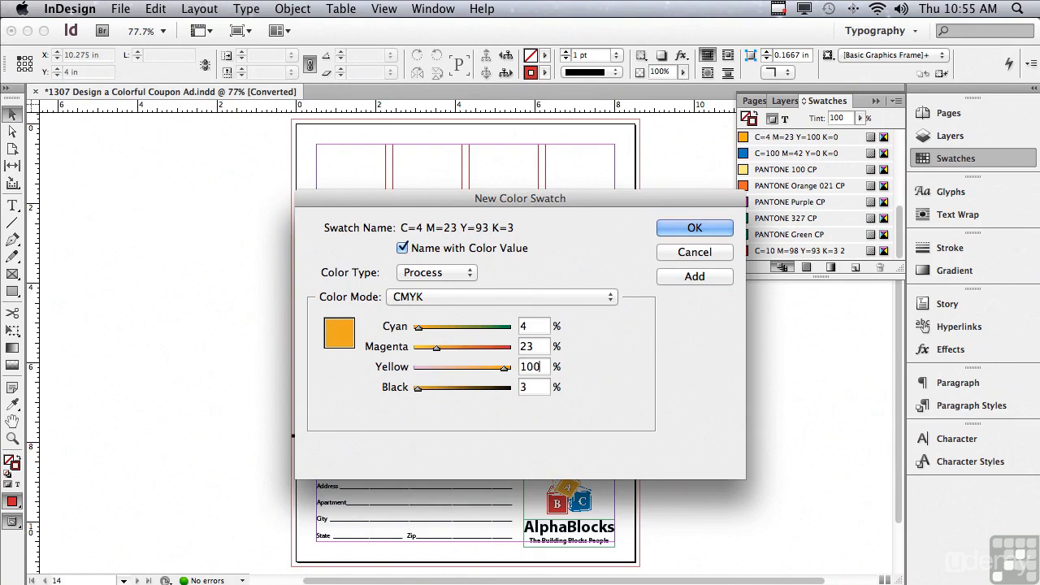
pyautogui.press('Tab')
pyautogui.write('0')
pyautogui.click(693, 276)
# Create the last process CMYK swatch with 100% cyan, 42% magenta, 0% yellow and 0% black, and finish adding swatches
pyautogui.doubleClick(534, 327)
pyautogui.write('100')
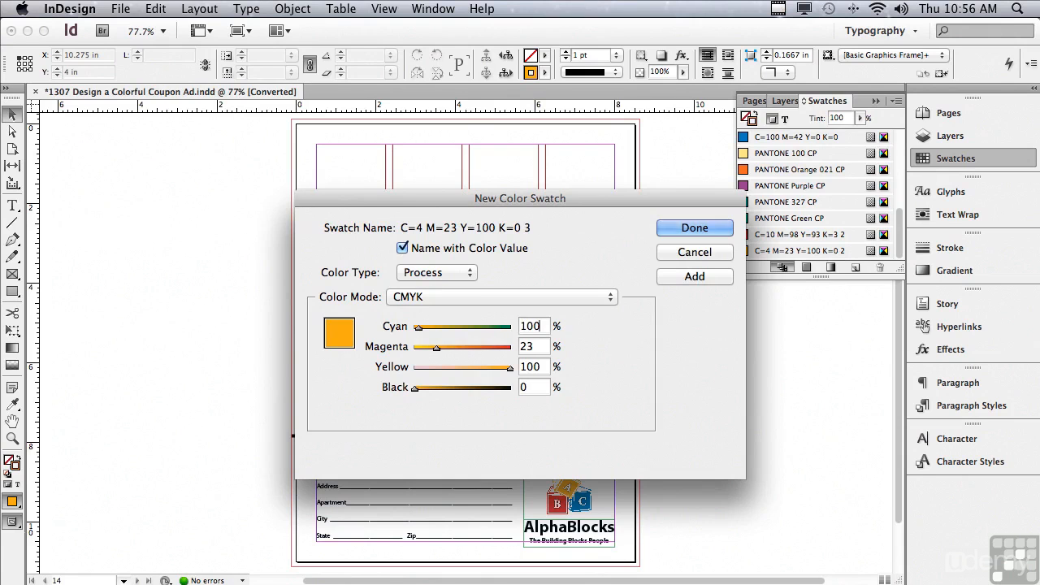
pyautogui.press('Tab')
pyautogui.write('42')
pyautogui.press('Tab')
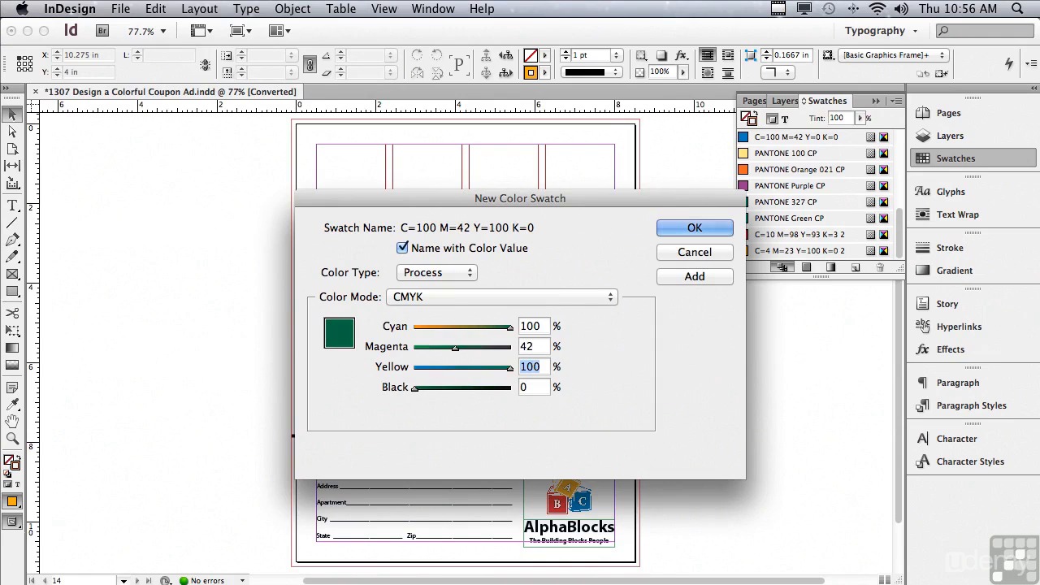
pyautogui.write('0')
pyautogui.press('Tab')
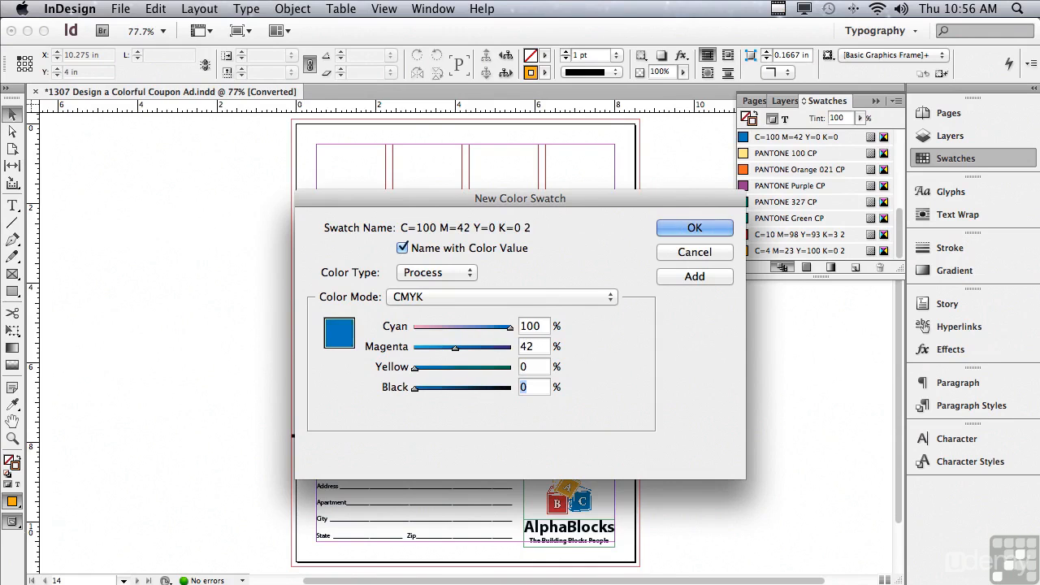
pyautogui.write('0')
pyautogui.click(660, 229)
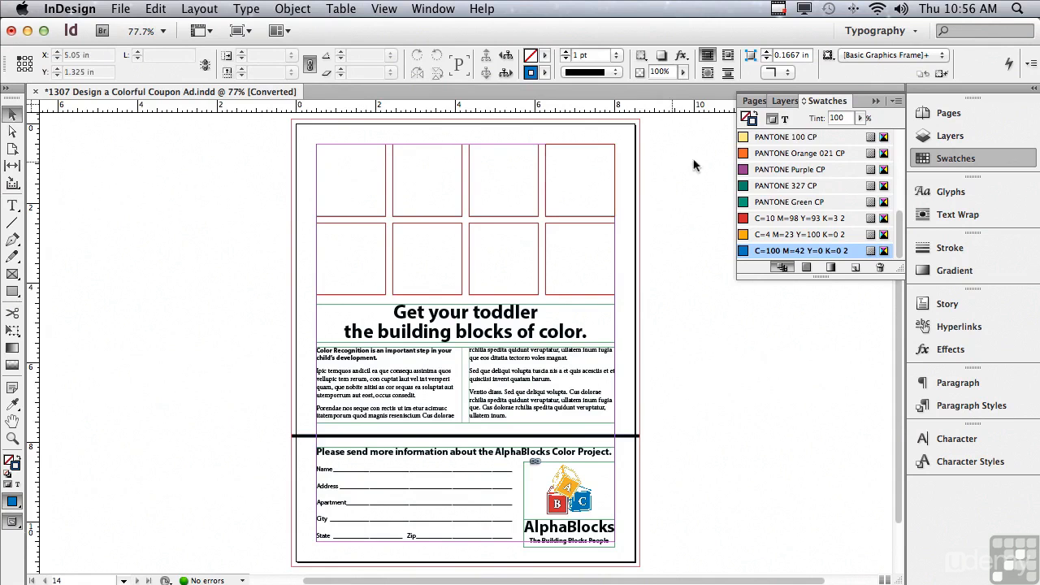
# Fill the four upper-row boxes from left to right with PANTONE 100 CP, Orange 021 CP, Purple CP and 327 CP
pyautogui.moveTo(743, 143)
pyautogui.moveTo(742, 142); pyautogui.dragTo(346, 176)
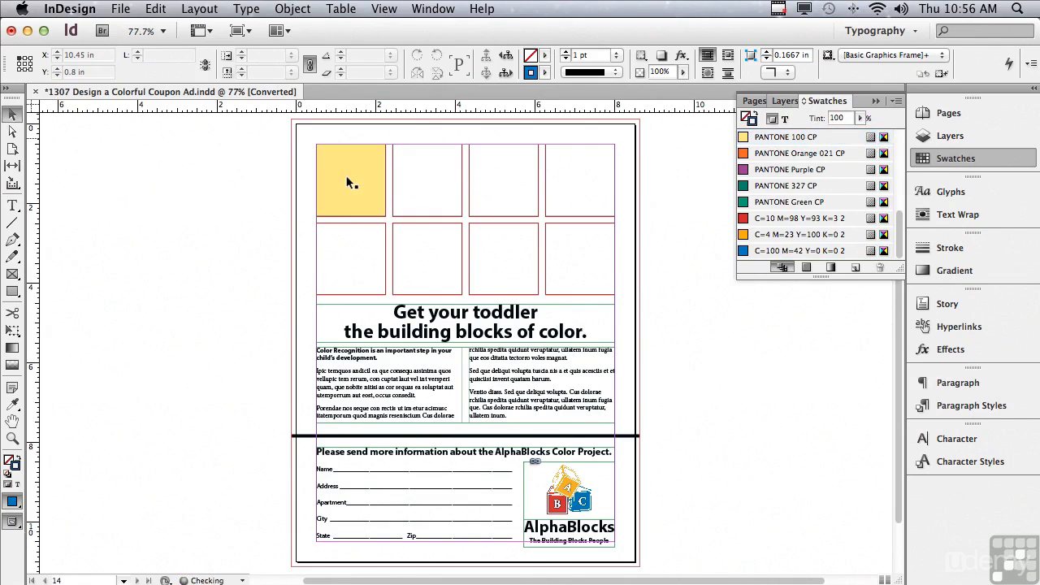
pyautogui.moveTo(744, 154); pyautogui.dragTo(431, 177)
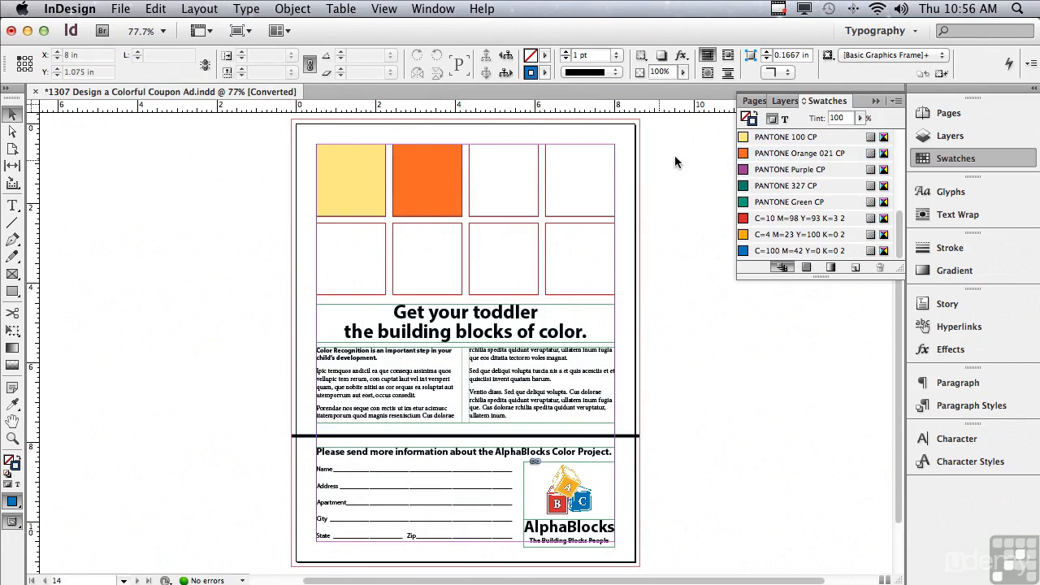
pyautogui.moveTo(744, 171); pyautogui.dragTo(496, 178)
pyautogui.moveTo(744, 186); pyautogui.dragTo(570, 172)
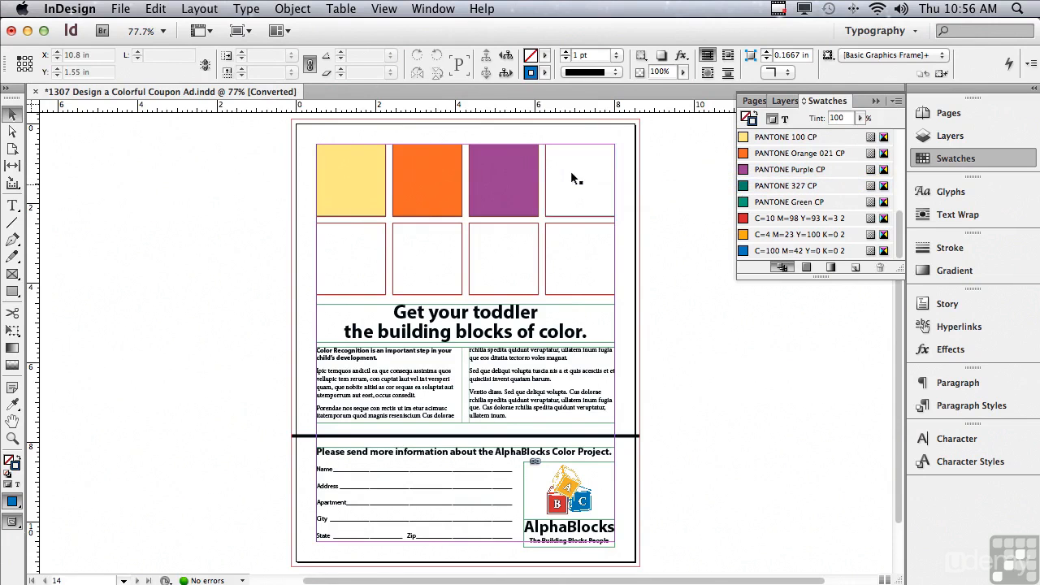
# Fill the lower-row boxes from left to right with PANTONE Green CP, C=10 M=98 Y=93 K=3 2, C=4 M=23 Y=100 K=0 2 and C=100 M=42 Y=0 K=0 2
pyautogui.click(741, 204)
pyautogui.moveTo(741, 204); pyautogui.dragTo(355, 262)
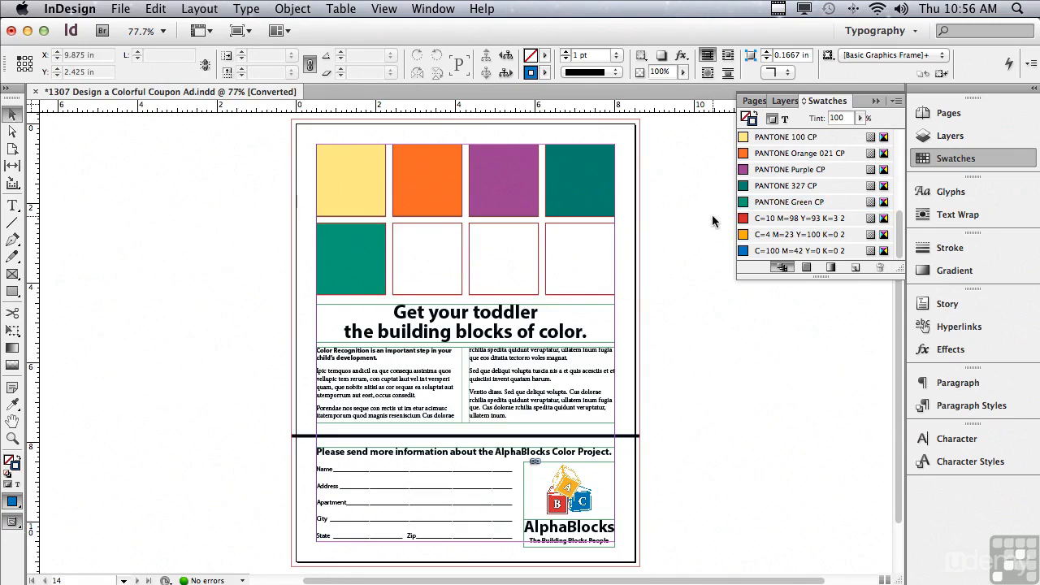
pyautogui.moveTo(743, 218); pyautogui.dragTo(445, 243)
pyautogui.moveTo(767, 236); pyautogui.dragTo(514, 237)
pyautogui.moveTo(761, 253); pyautogui.dragTo(590, 248)
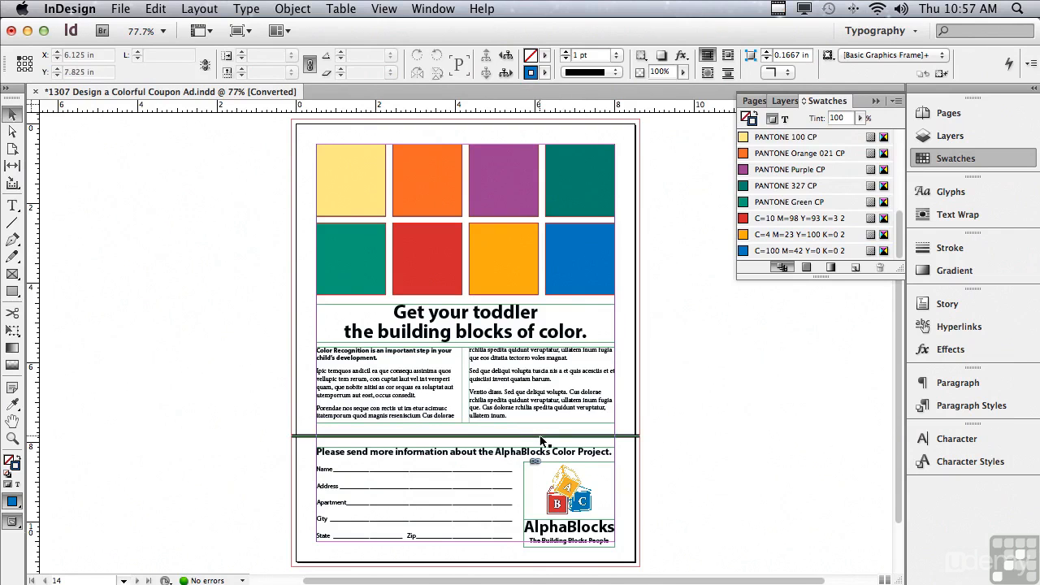
pyautogui.click(699, 330)
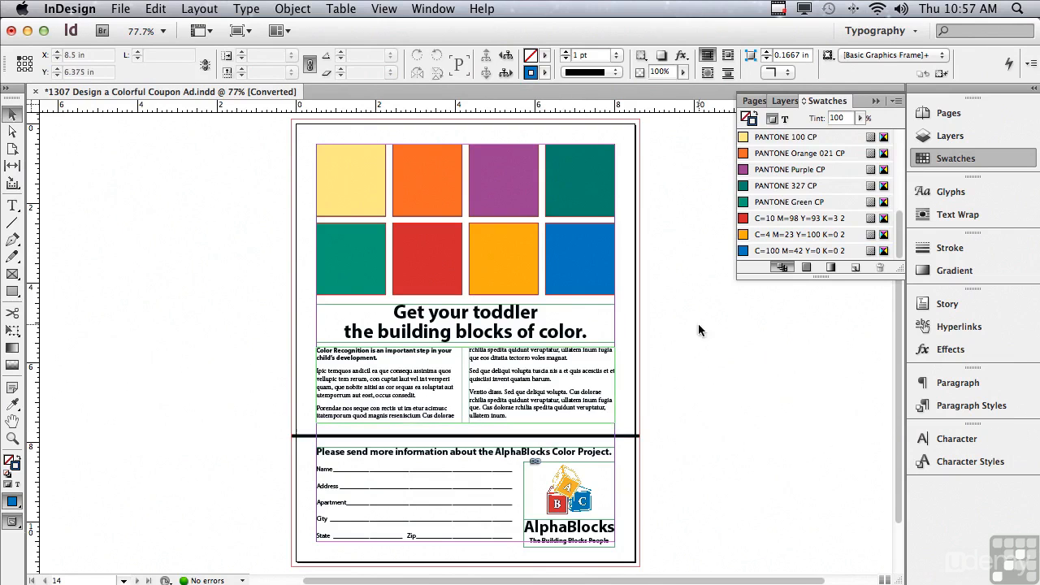
# Apply the C=100 M=42 Y=0 K=0 2 swatch to the thick divider line above the coupon form
pyautogui.click(744, 251)
pyautogui.moveTo(743, 251); pyautogui.dragTo(573, 438)
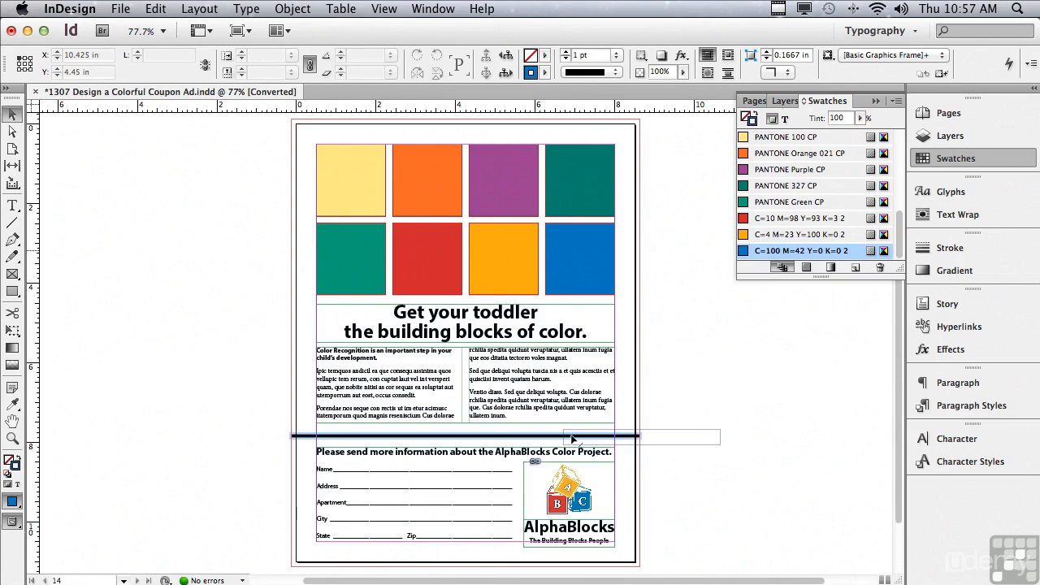
pyautogui.moveTo(571, 438); pyautogui.dragTo(572, 439)
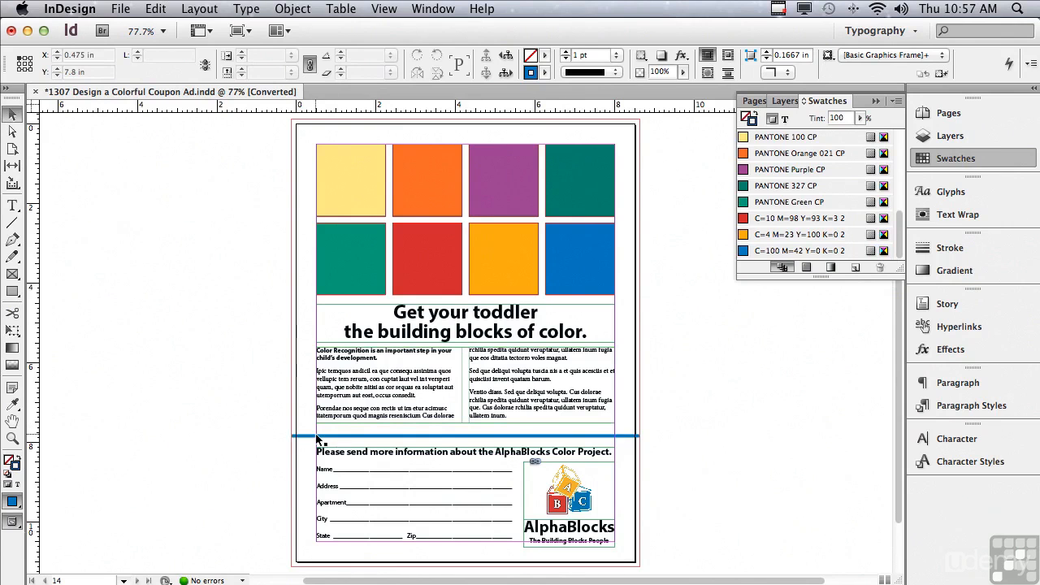
# Change the stroke type of the blue divider line above the coupon form to Dashed
pyautogui.click(12, 439)
pyautogui.moveTo(281, 420); pyautogui.dragTo(656, 569)
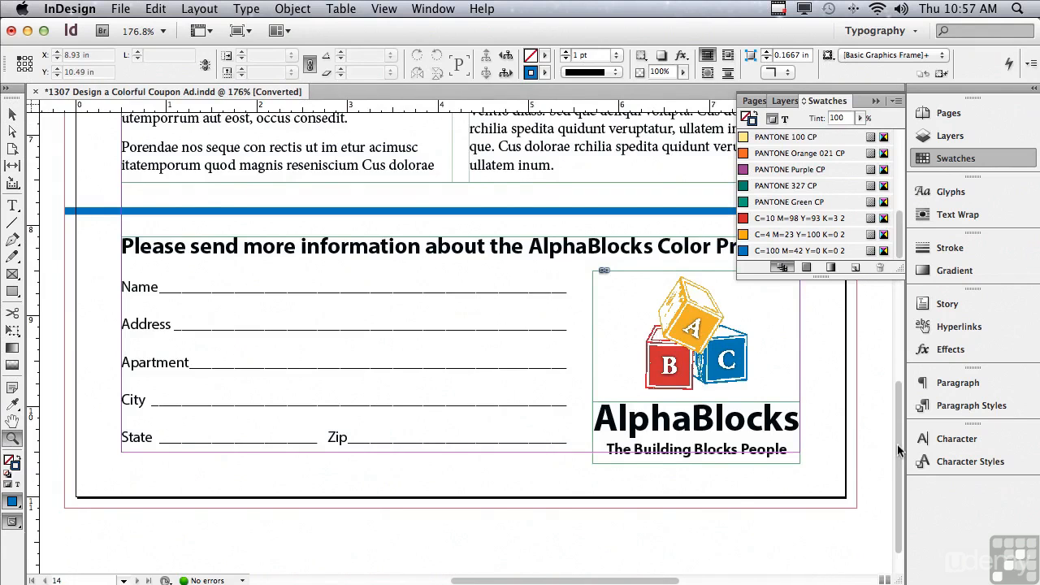
pyautogui.moveTo(897, 451); pyautogui.dragTo(897, 412)
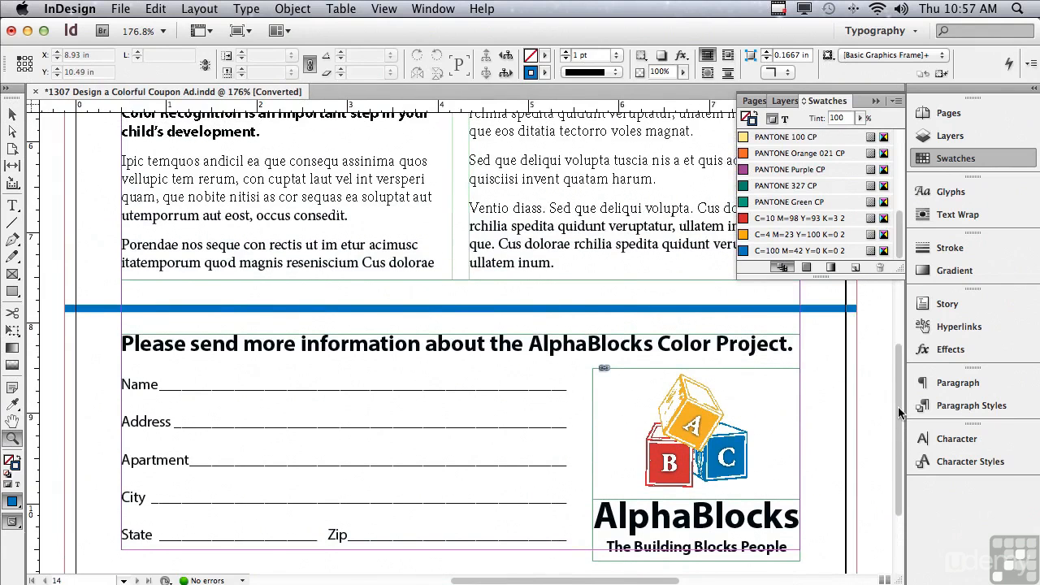
pyautogui.click(12, 114)
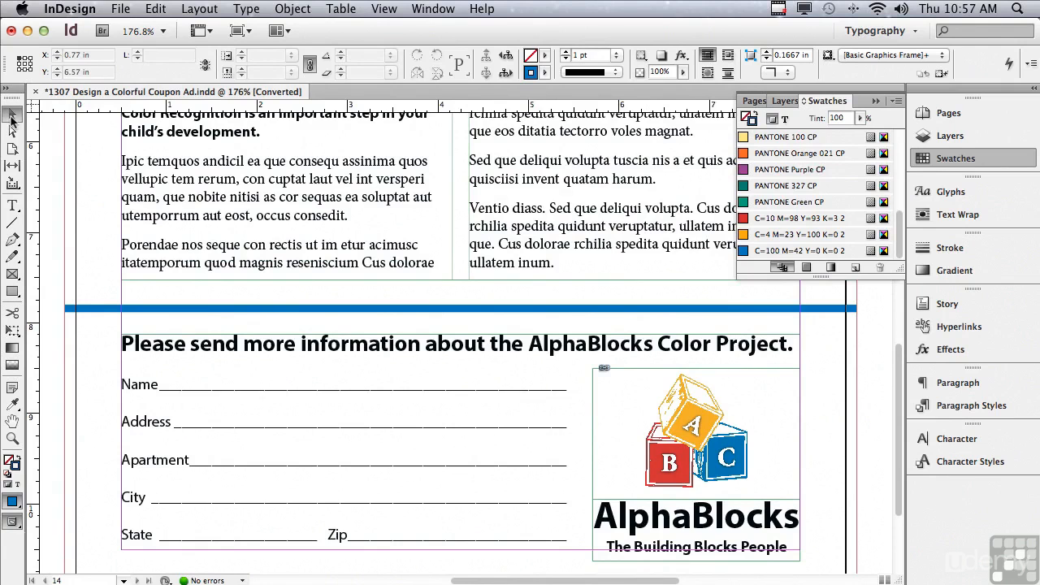
pyautogui.click(88, 308)
pyautogui.click(89, 308)
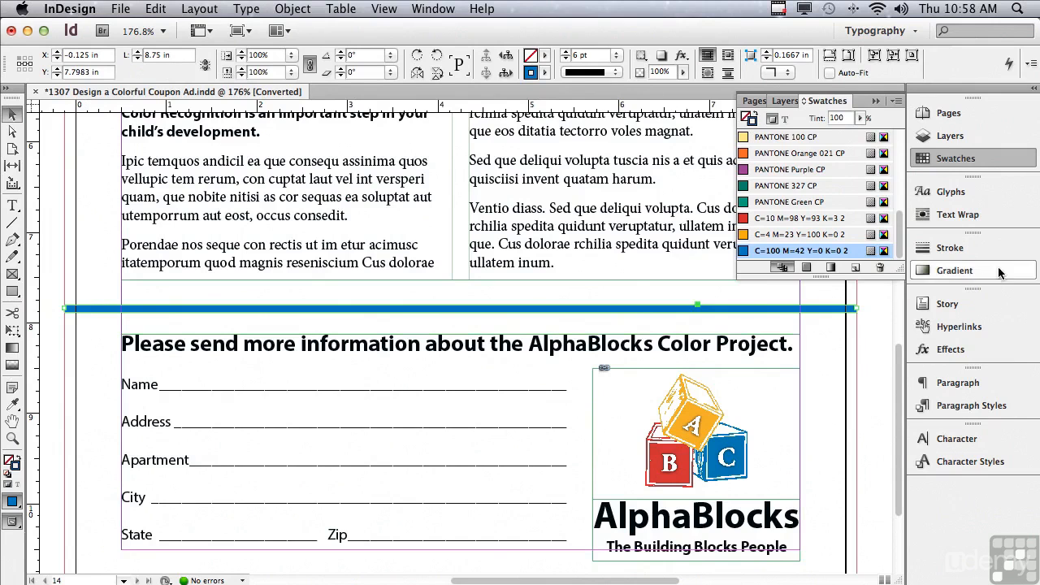
pyautogui.click(951, 249)
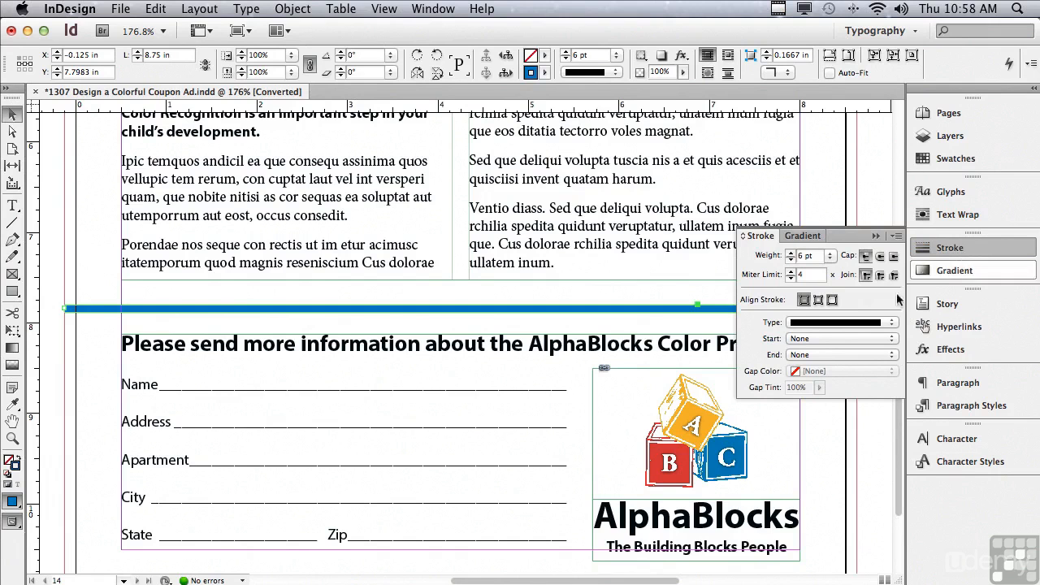
pyautogui.click(835, 322)
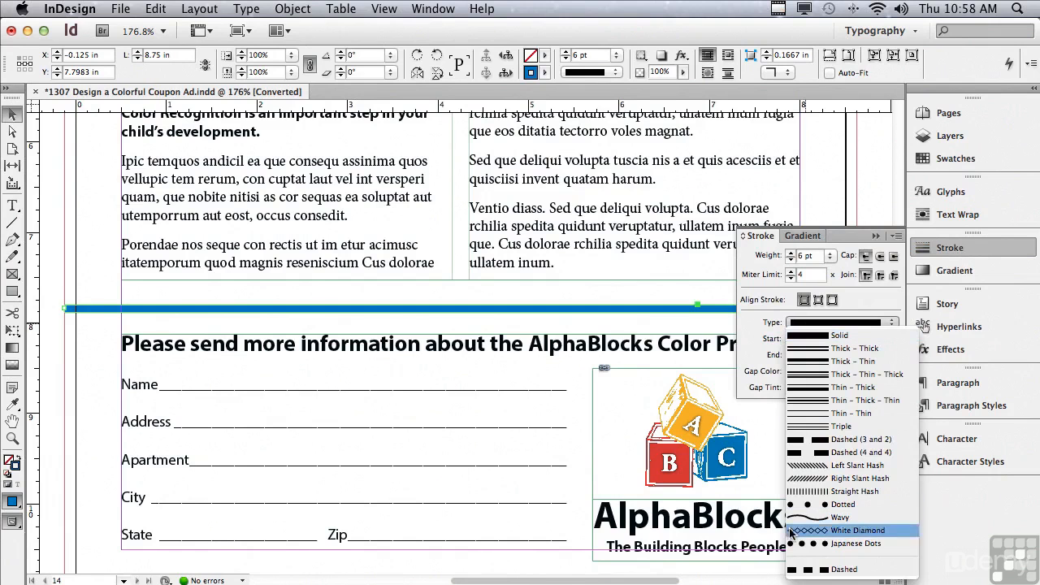
pyautogui.click(794, 570)
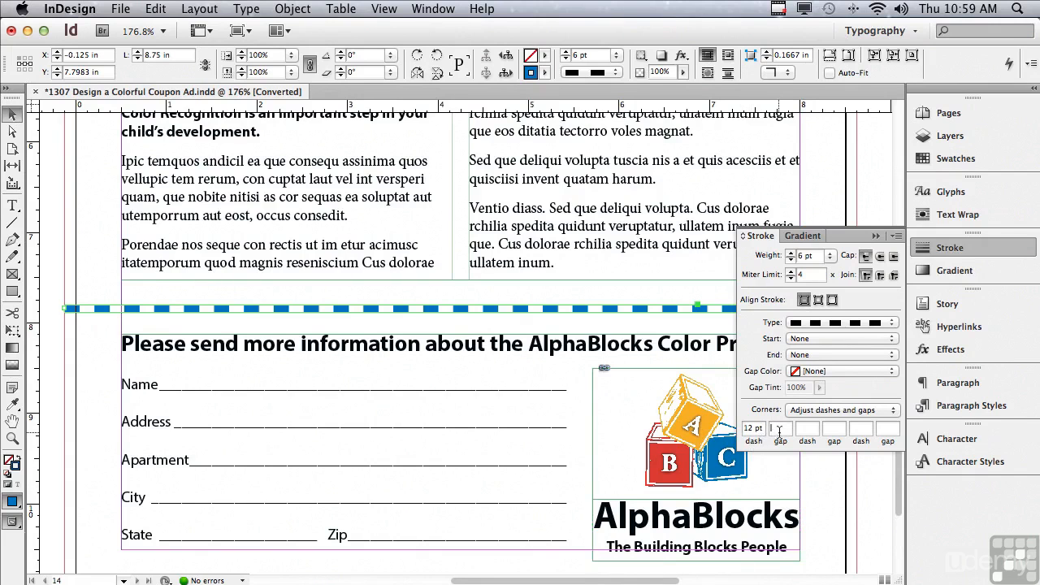
# Set the divider line's dash pattern after the first dash to a 12 pt gap, 0 pt dash and 12 pt gap
pyautogui.write('12')
pyautogui.click(811, 428)
pyautogui.write('0')
pyautogui.click(831, 427)
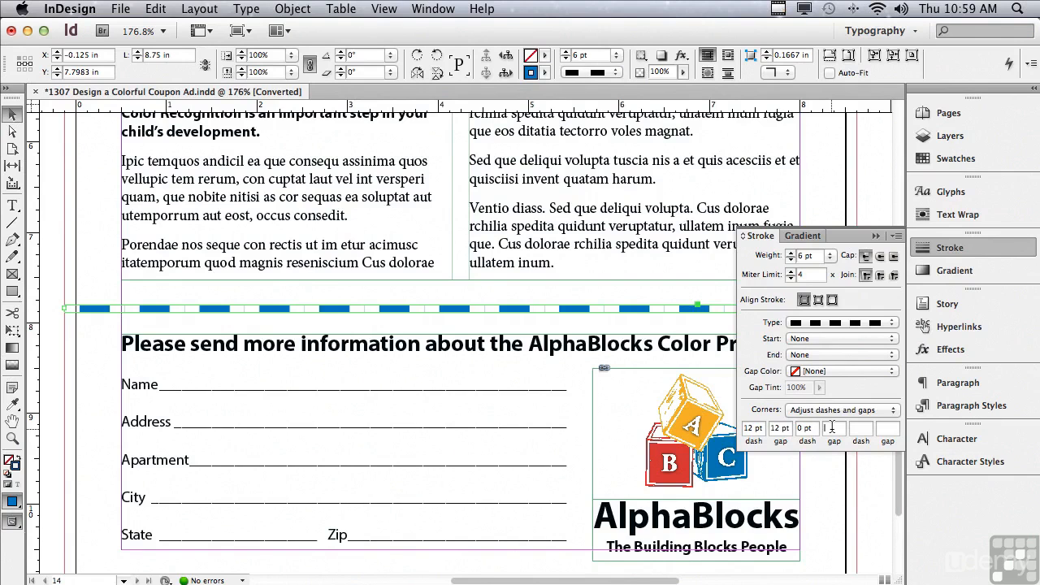
pyautogui.write('12')
pyautogui.click(853, 429)
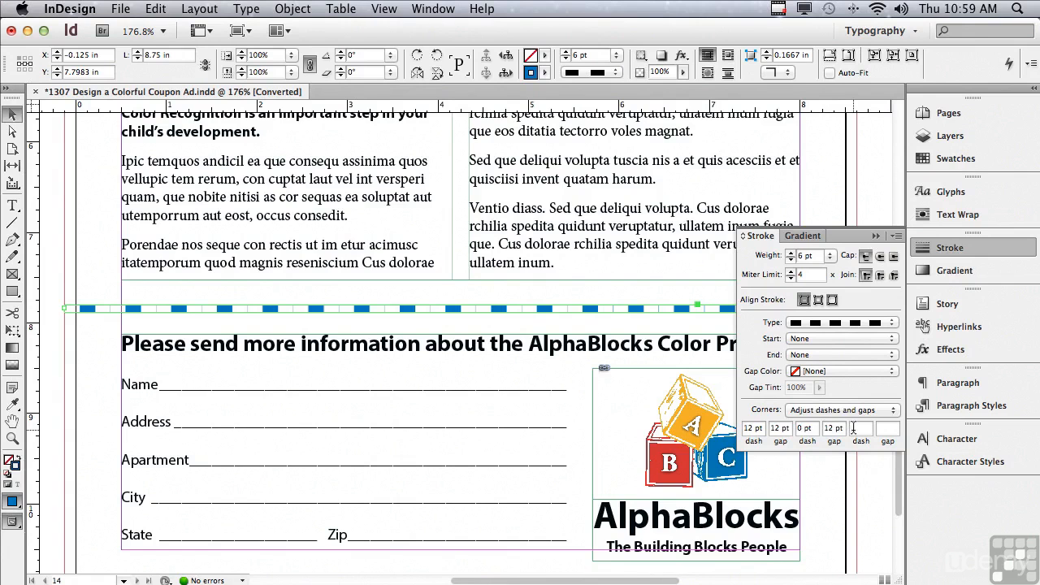
# Give the divider line's dashes round caps and set the gap color to C=4 M=23 Y=100 K=0 2
pyautogui.click(880, 257)
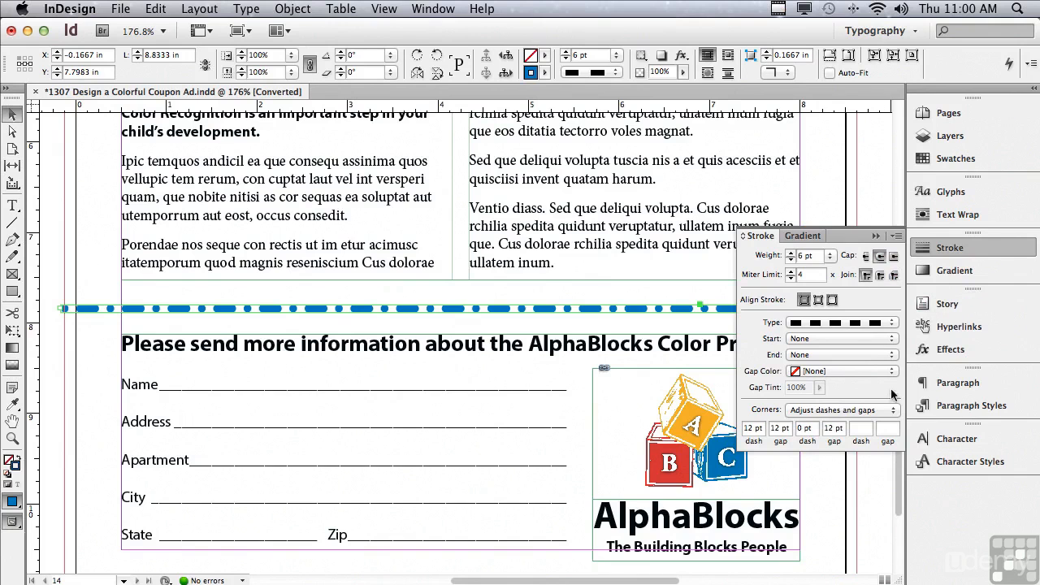
pyautogui.click(827, 370)
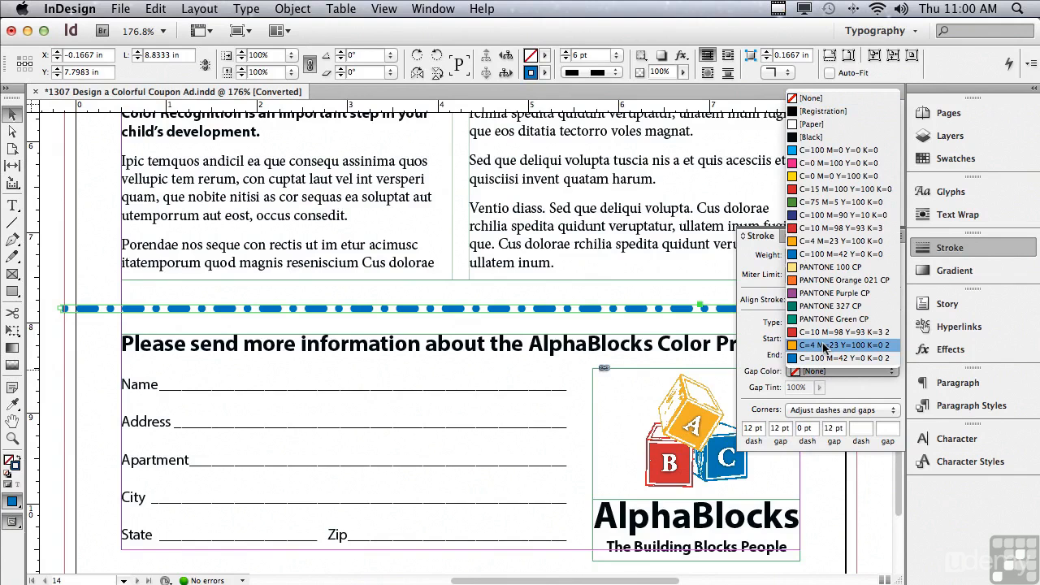
pyautogui.click(824, 346)
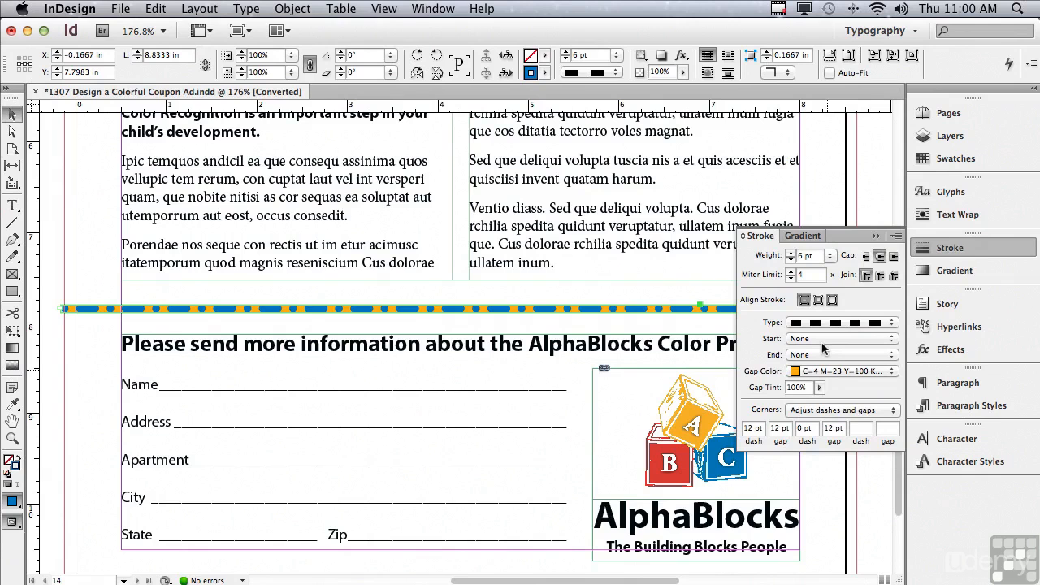